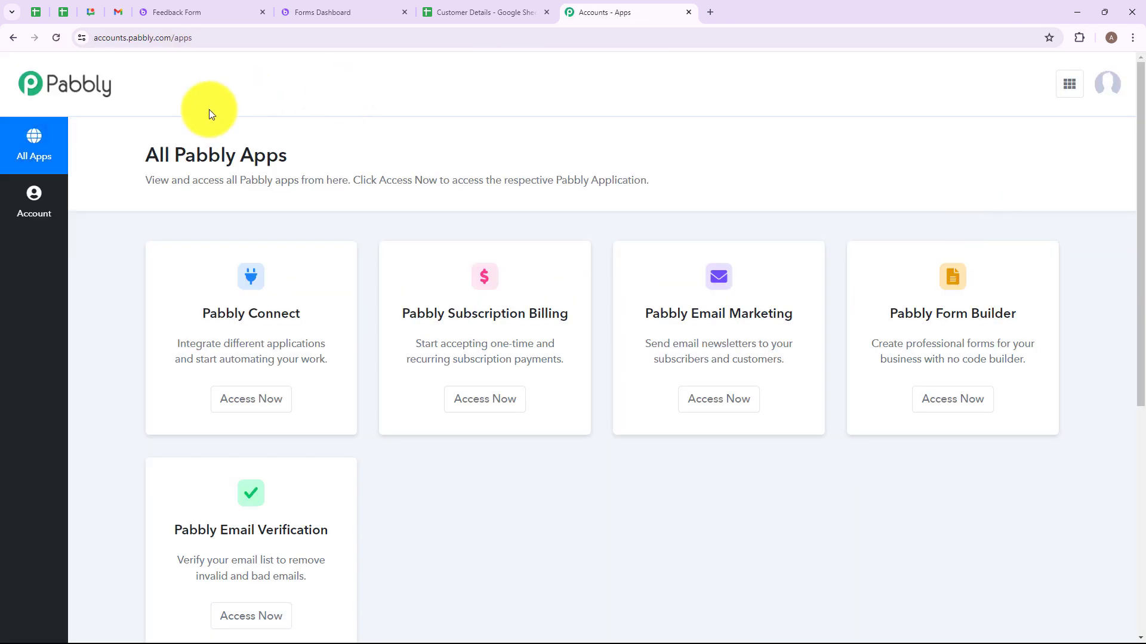
Open the Pabbly Connect dashboard from the list of all Pabbly apps
left_click_drag(147, 153, 313, 156)
left_click(324, 155)
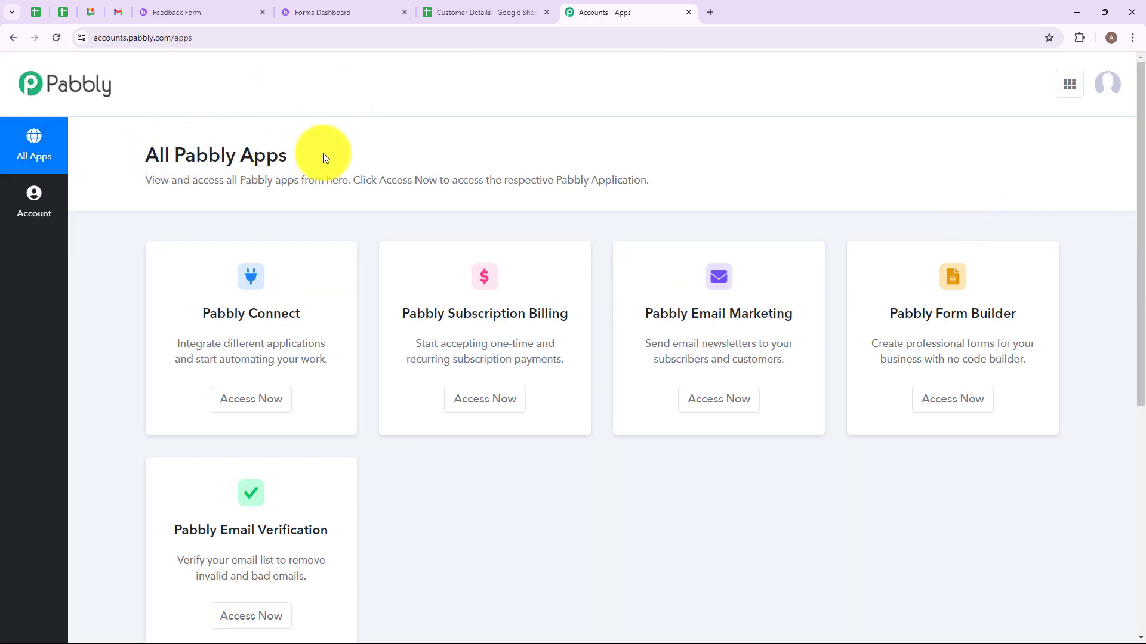
left_click(248, 399)
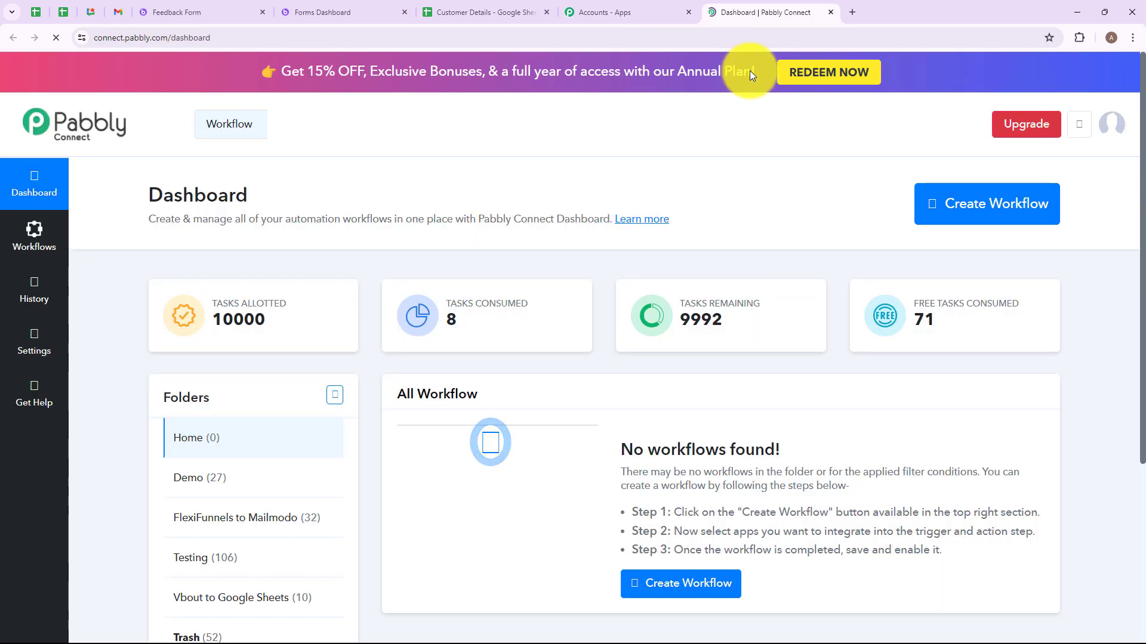
left_click_drag(152, 195, 260, 196)
left_click(263, 197)
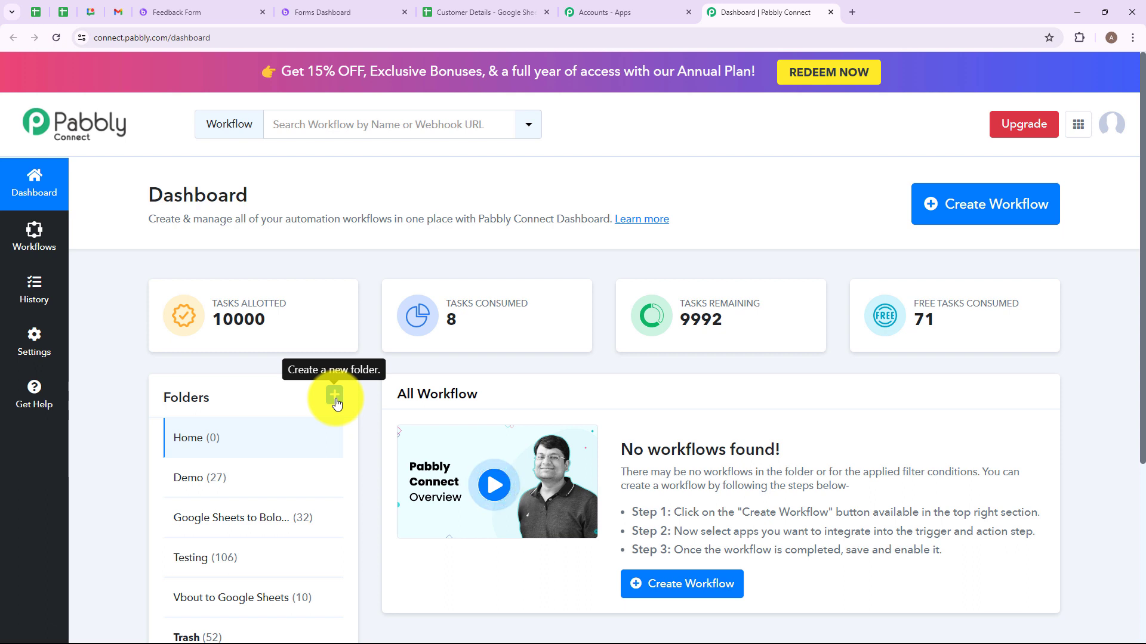
Create a workflow named "Send Forms in BoloForms from Google Sheets" in the "Google Sheets to BoloForms" folder
left_click(988, 205)
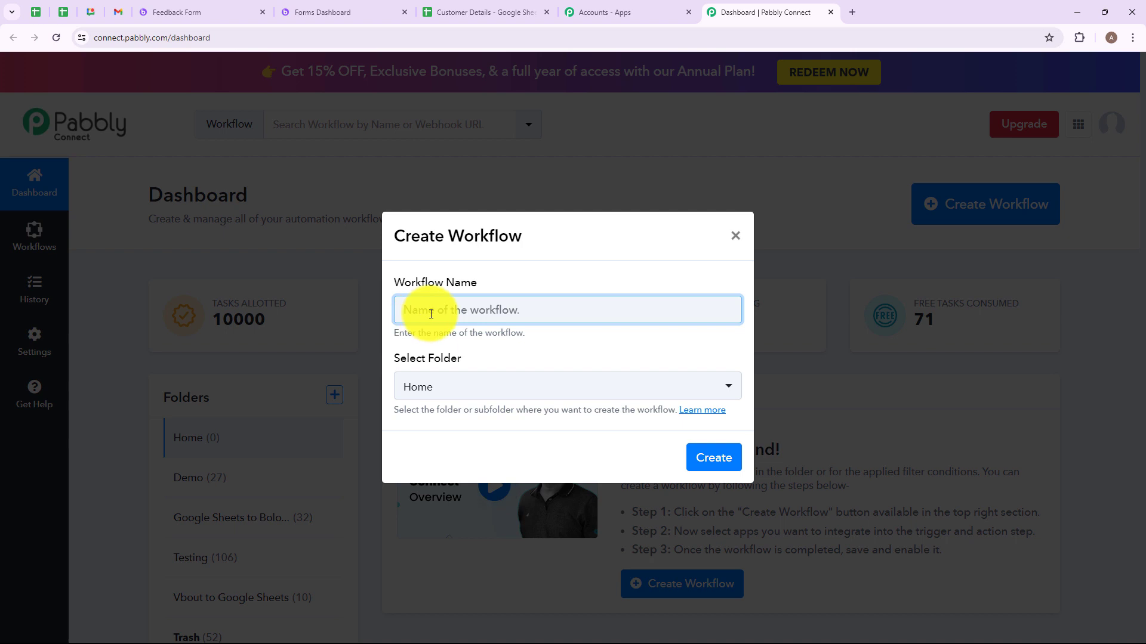
type("Send")
left_click_drag(404, 311, 639, 308)
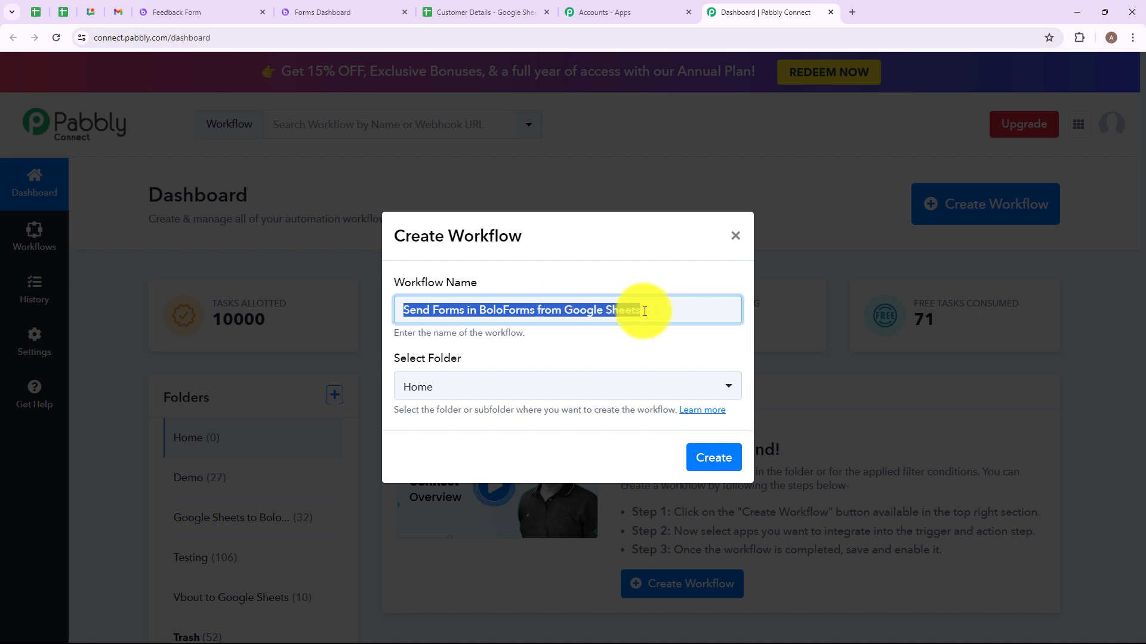
left_click(541, 357)
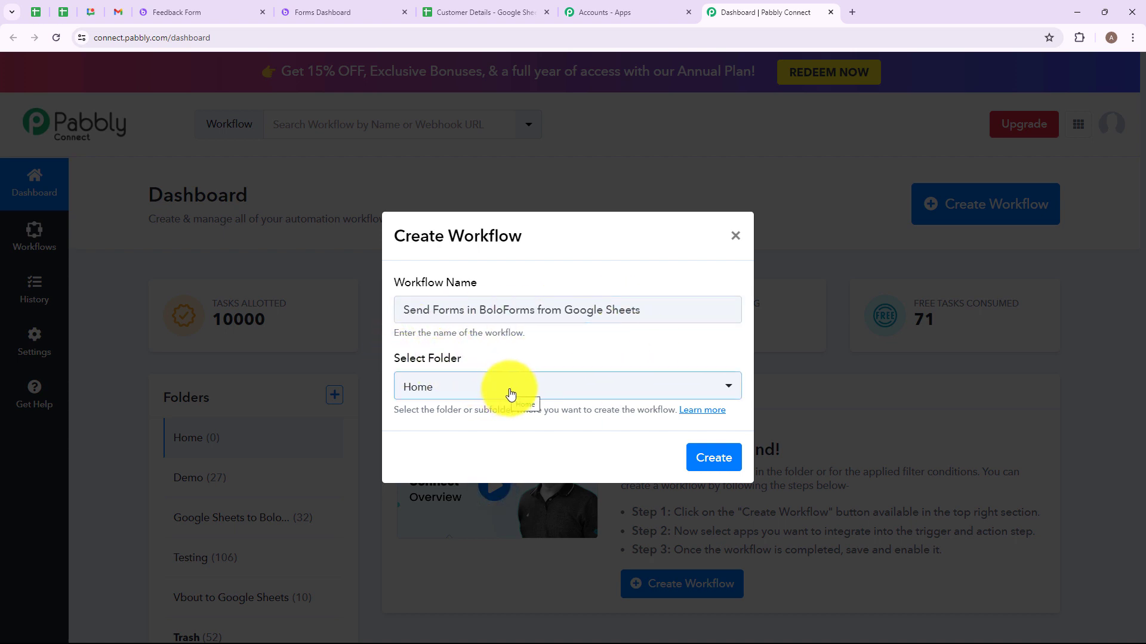
left_click(728, 386)
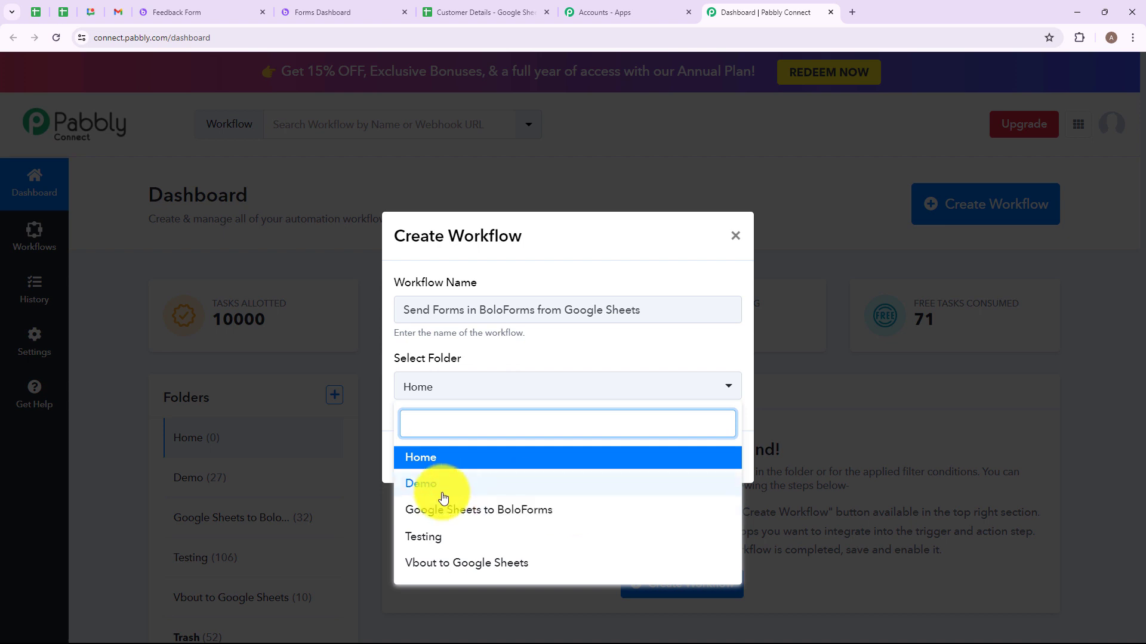
left_click(509, 510)
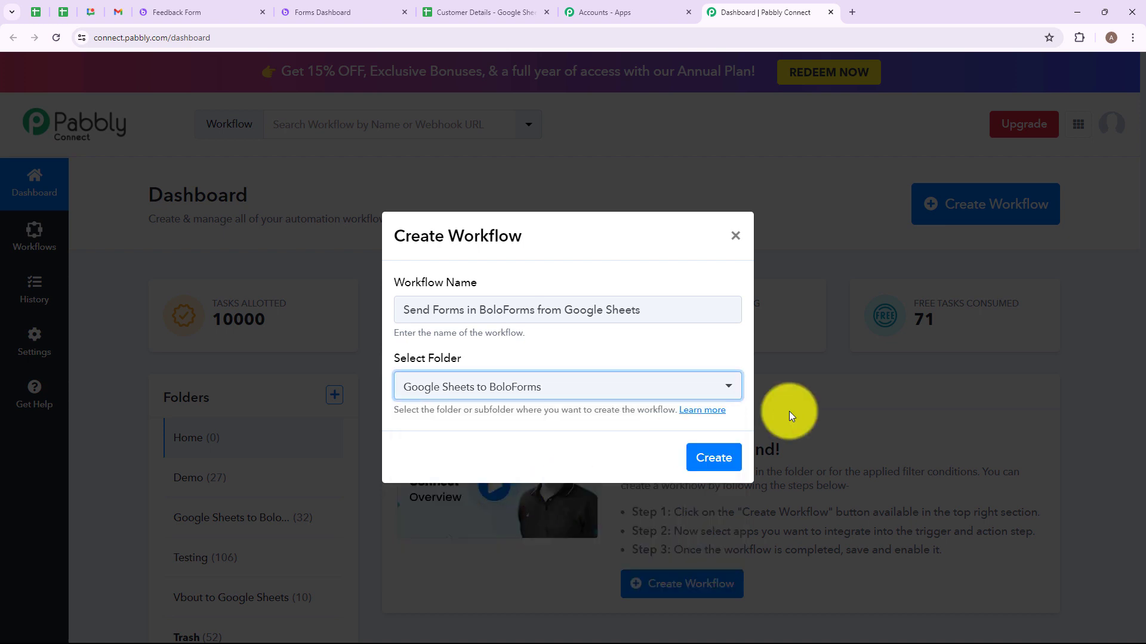
left_click(712, 460)
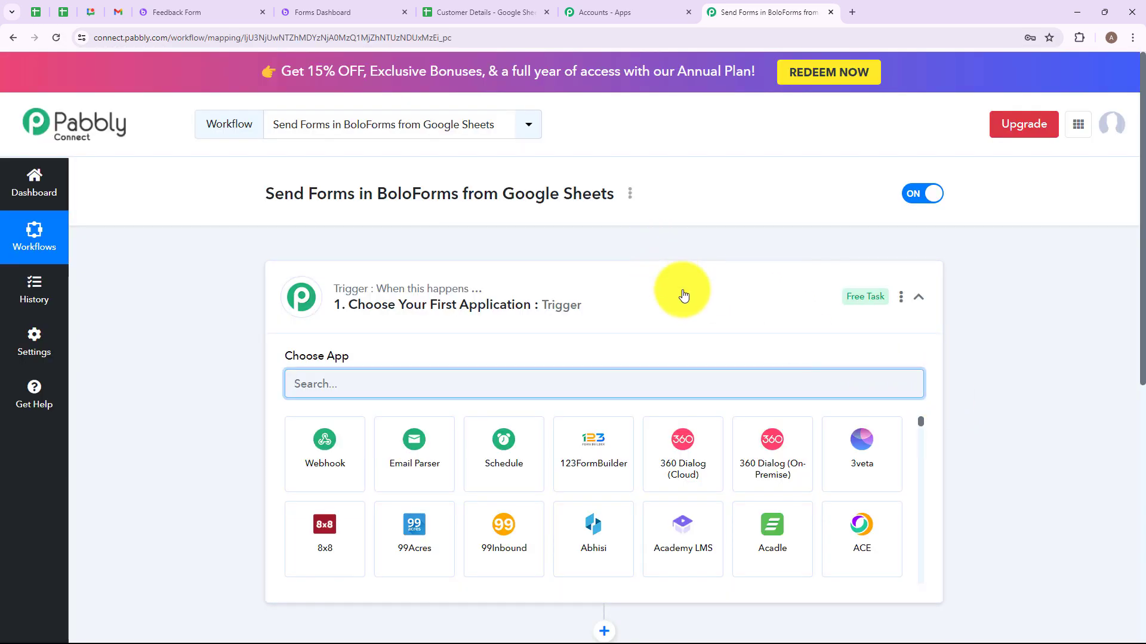
Set the workflow's trigger to Google Sheets with the event New or Updated Spreadsheet Row
left_click(713, 284)
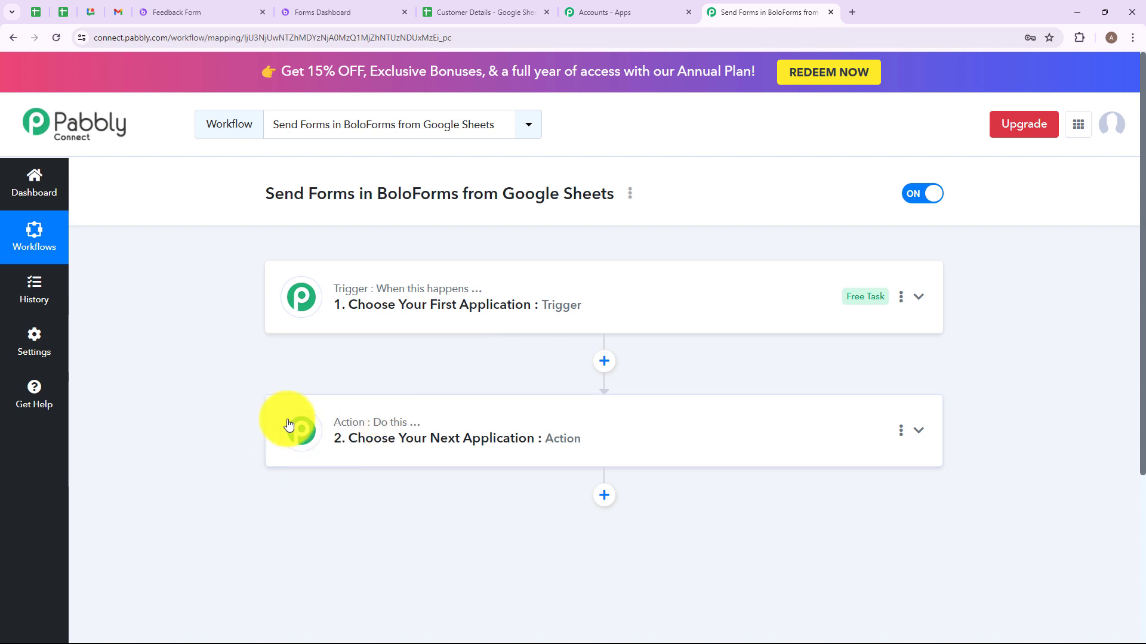
left_click(650, 300)
left_click(508, 394)
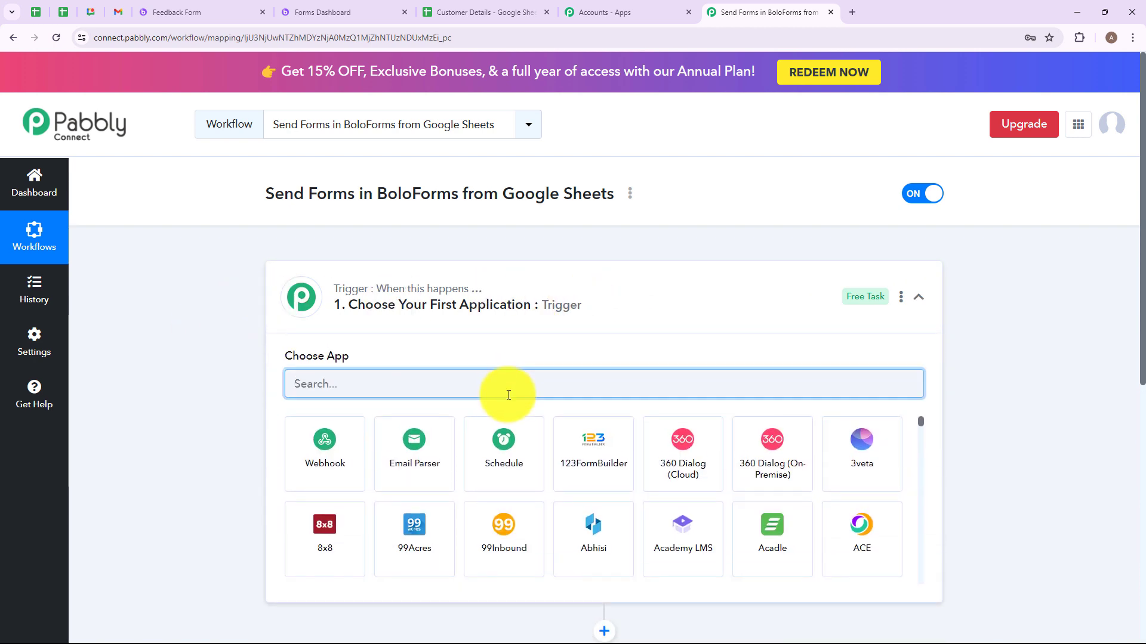
type("Googl")
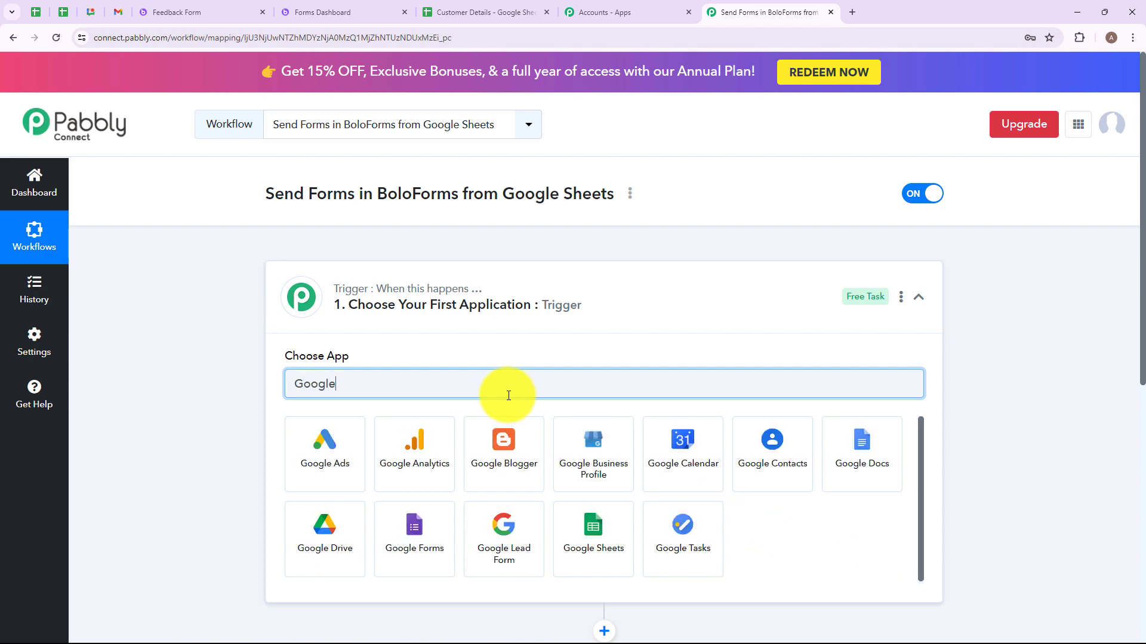
type("e")
left_click(595, 528)
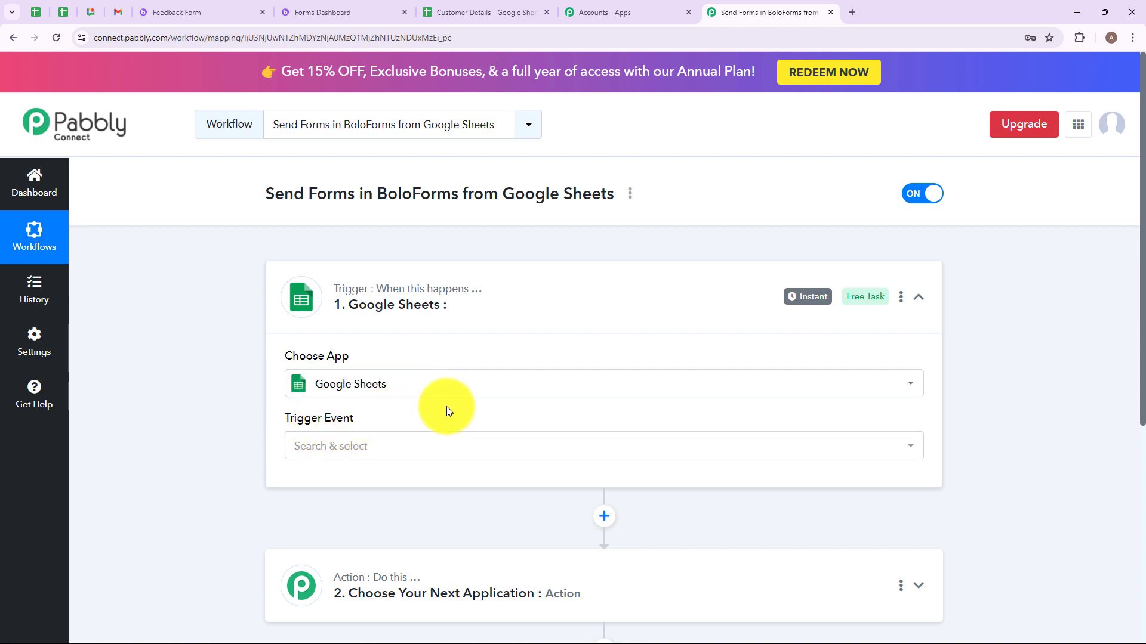
left_click(352, 453)
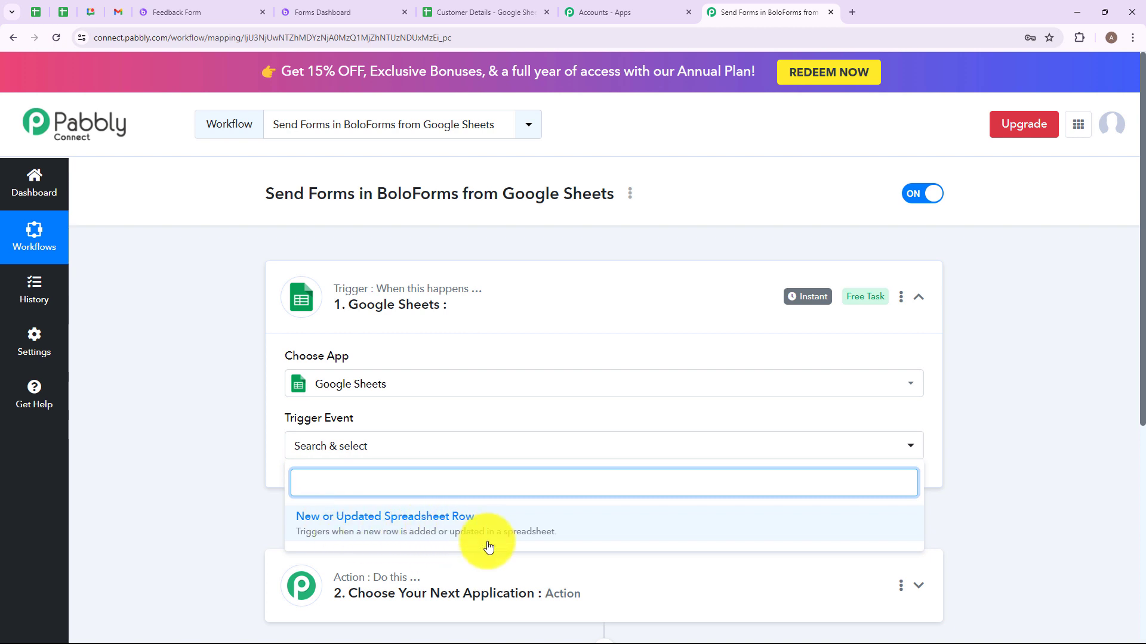
left_click(374, 517)
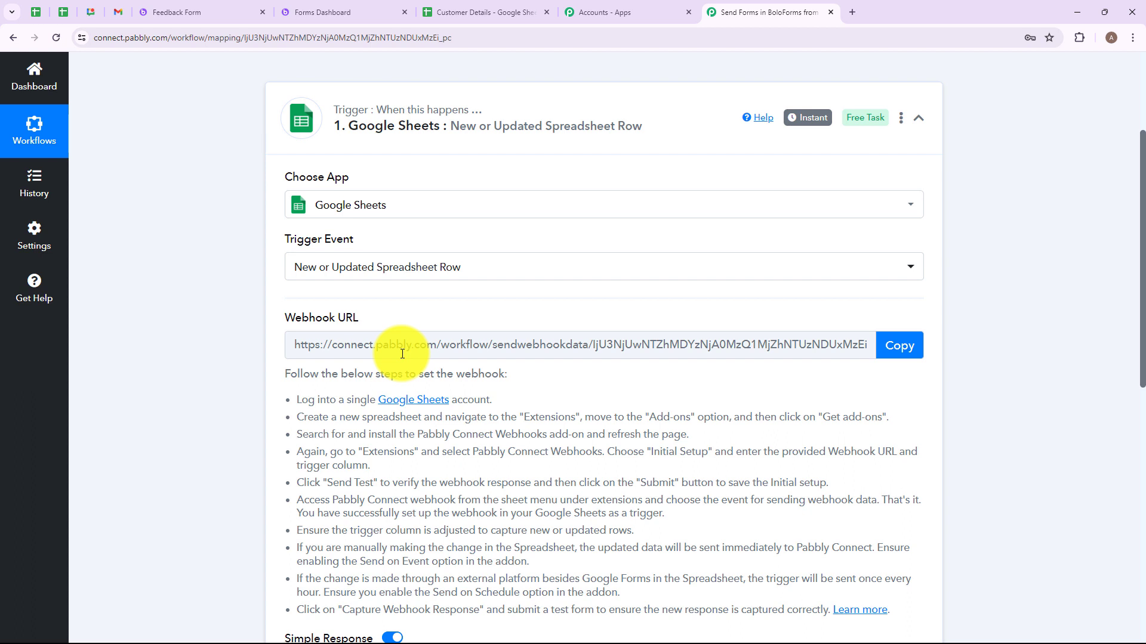
Copy the webhook URL of the Google Sheets trigger
left_click_drag(322, 416, 695, 607)
left_click(607, 377)
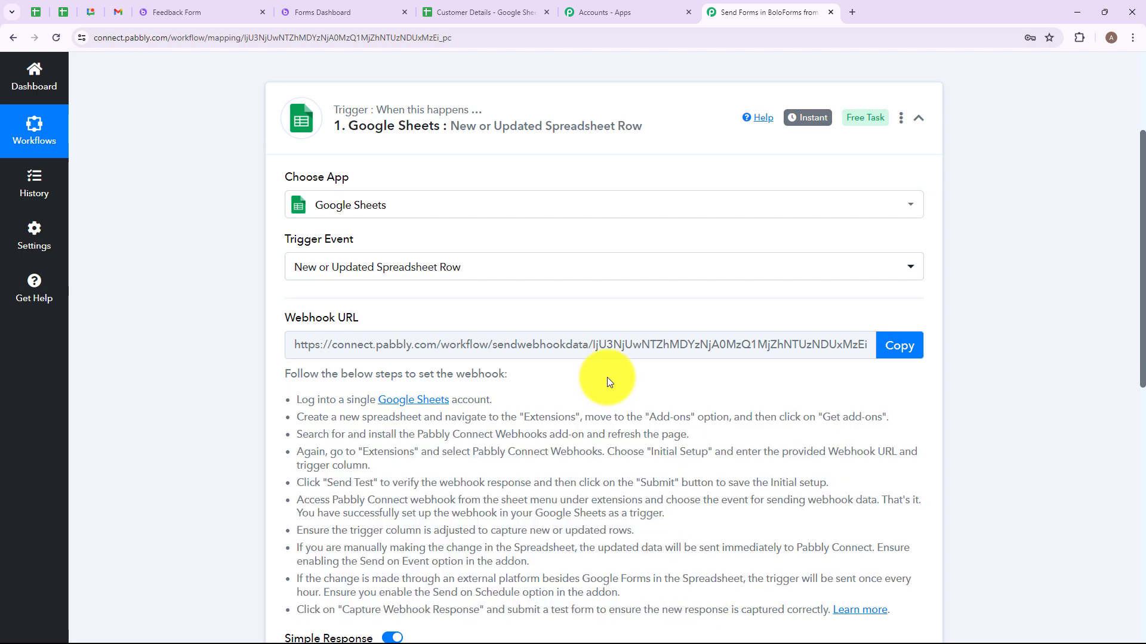
left_click(911, 352)
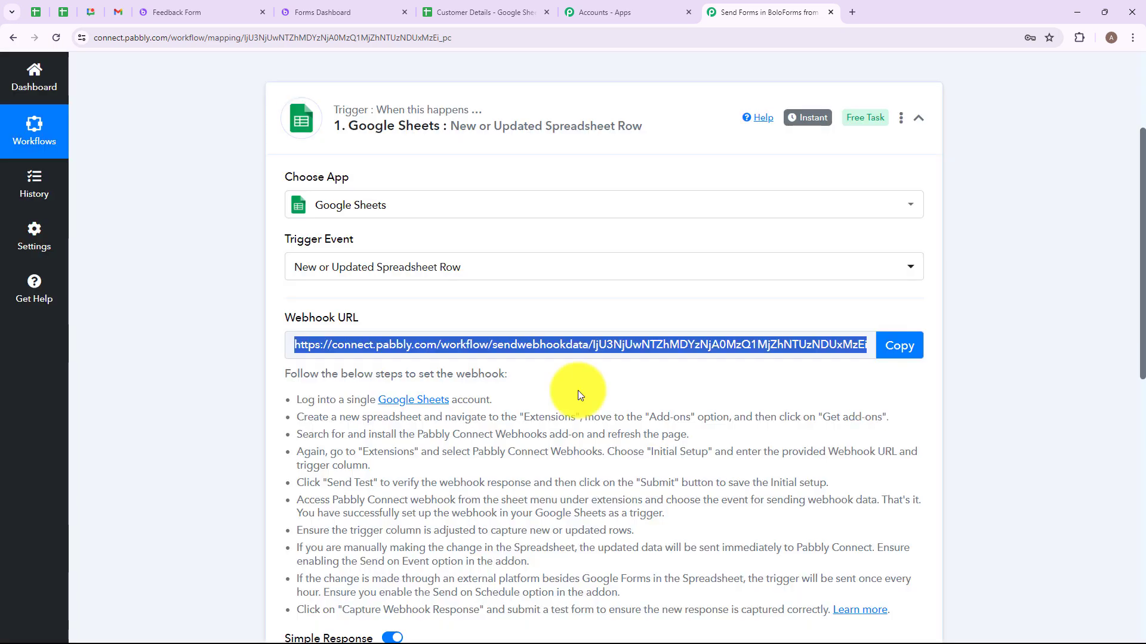
In the Customer Details Google Sheet, look up the Pabbly Connect Webhooks add-on in the Google Workspace Marketplace, then close the marketplace
left_click(466, 13)
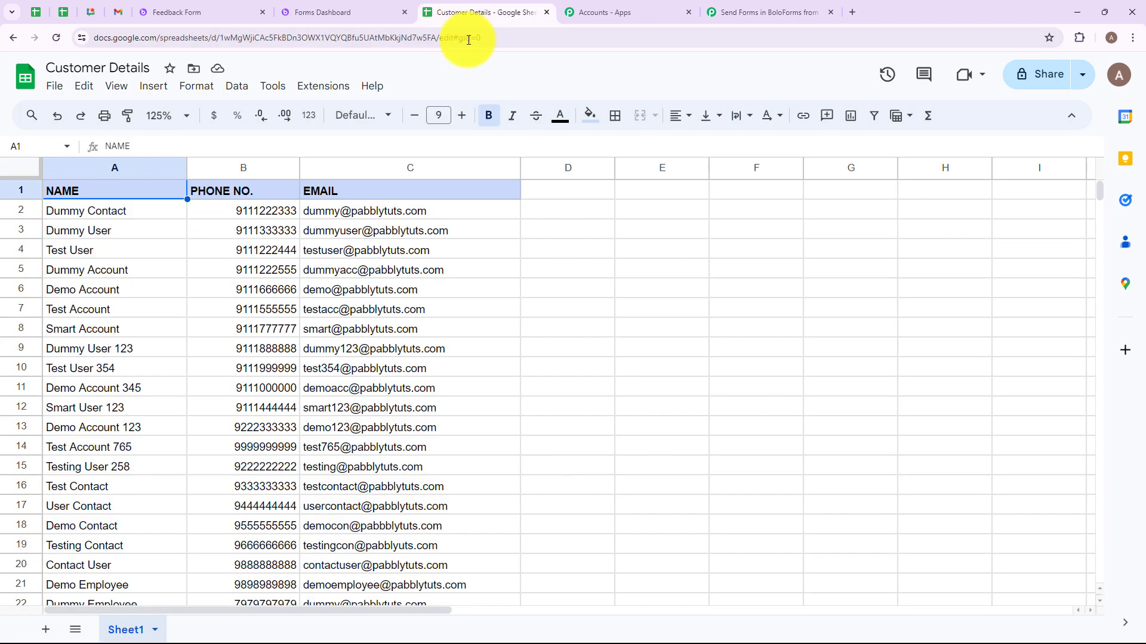
left_click(331, 89)
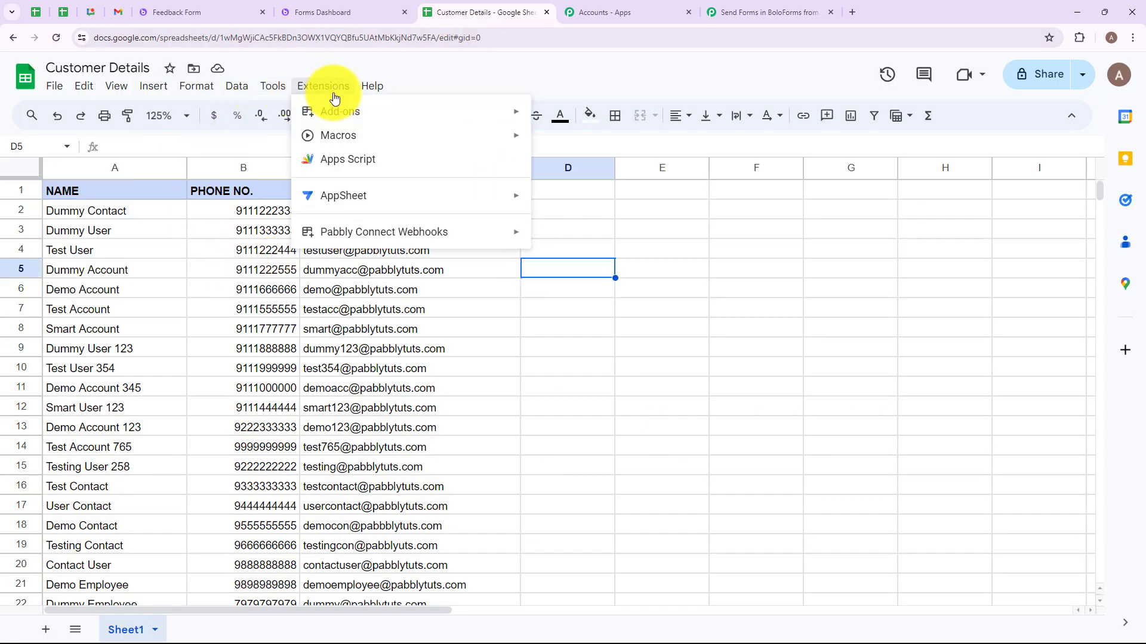
mouse_move(337, 111)
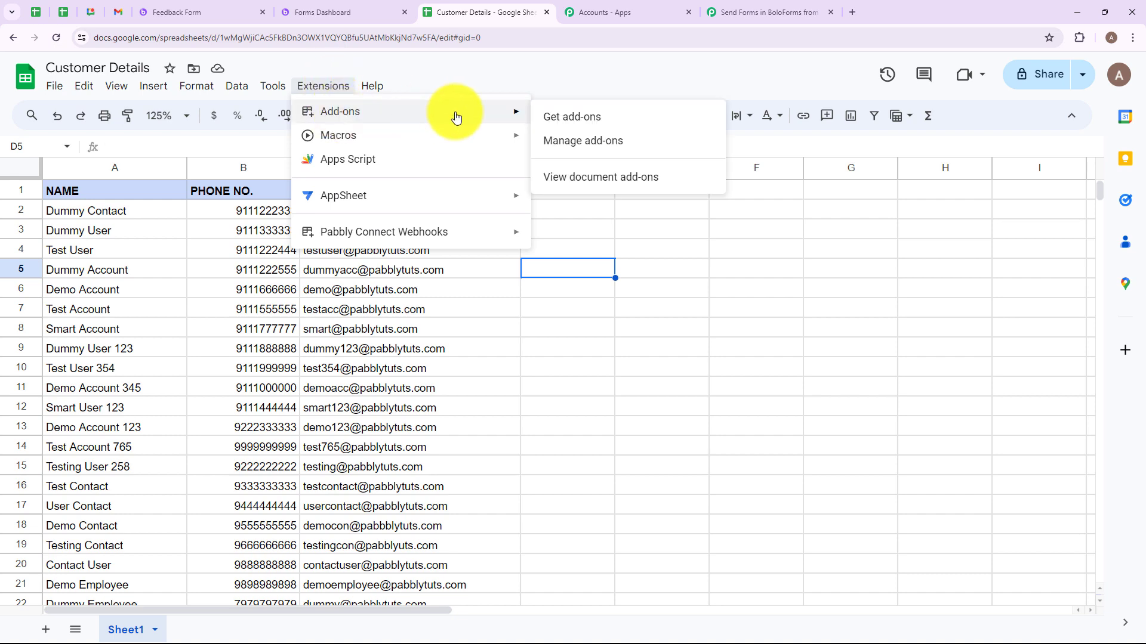
left_click(582, 117)
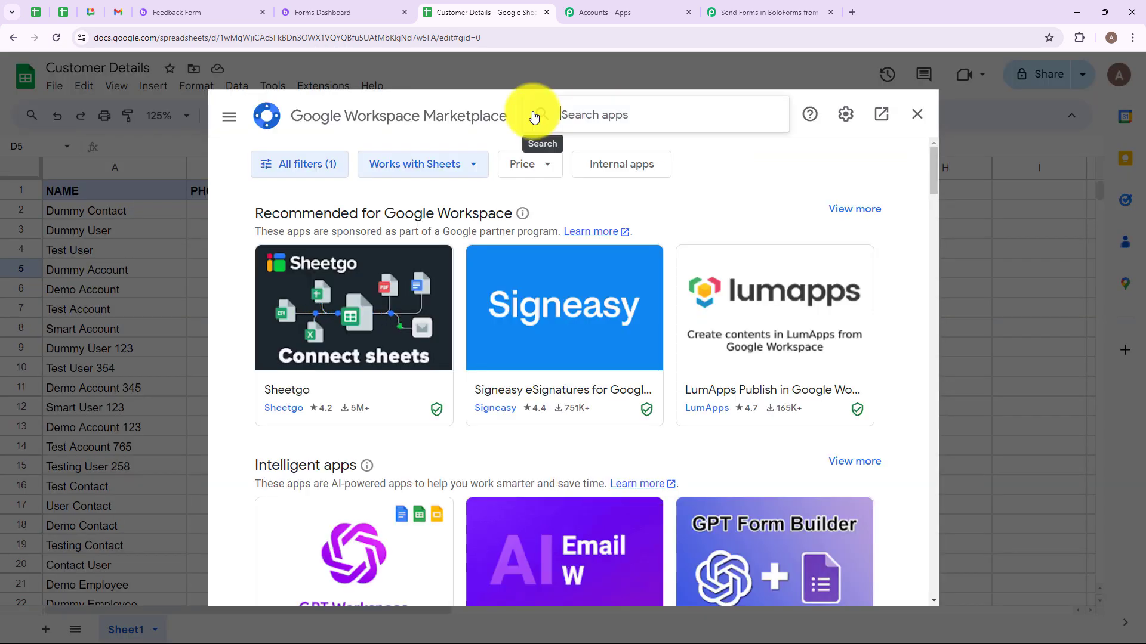
left_click(533, 116)
type("Pabbly")
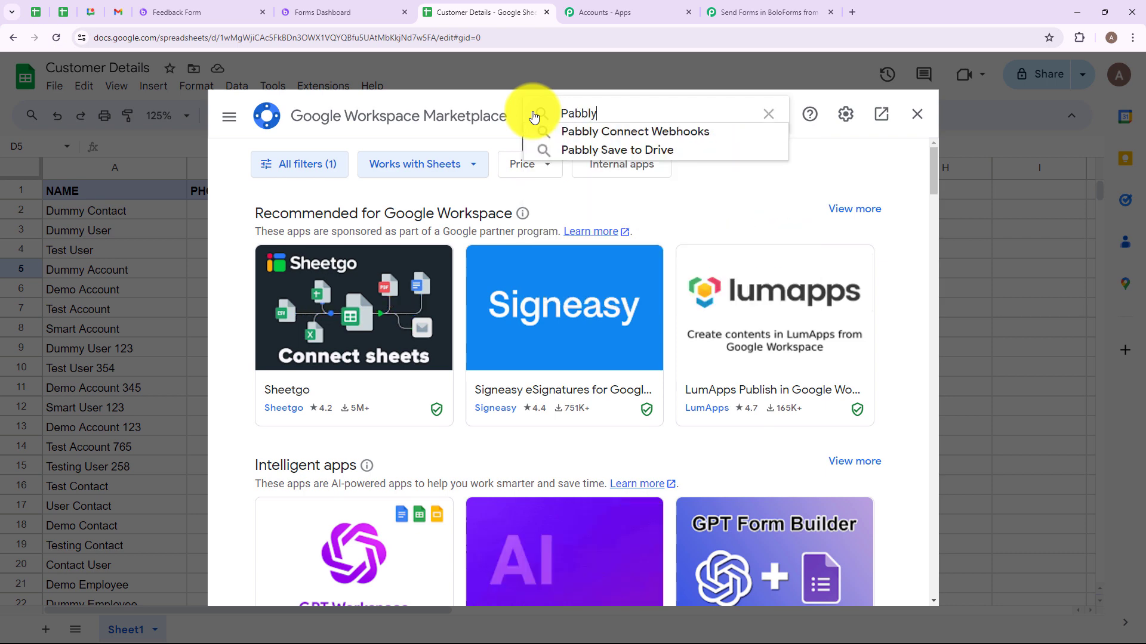
type(" conn")
left_click(597, 131)
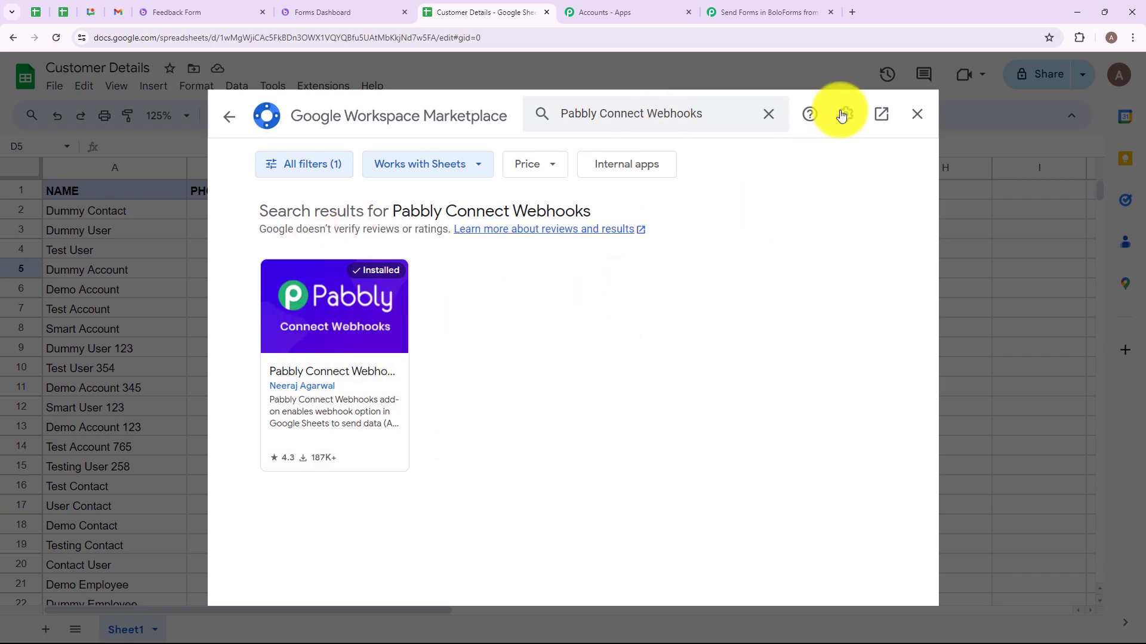
left_click(917, 114)
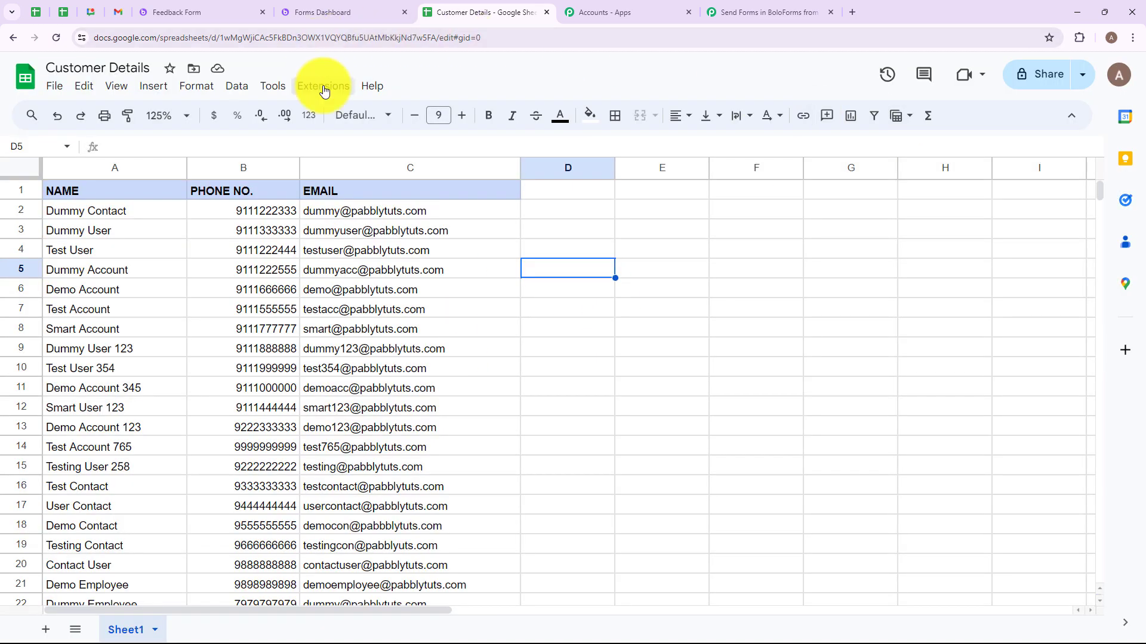
In the Pabbly Connect Webhooks initial setup for Sheet1, paste the copied webhook URL and set the trigger column to C
left_click(323, 87)
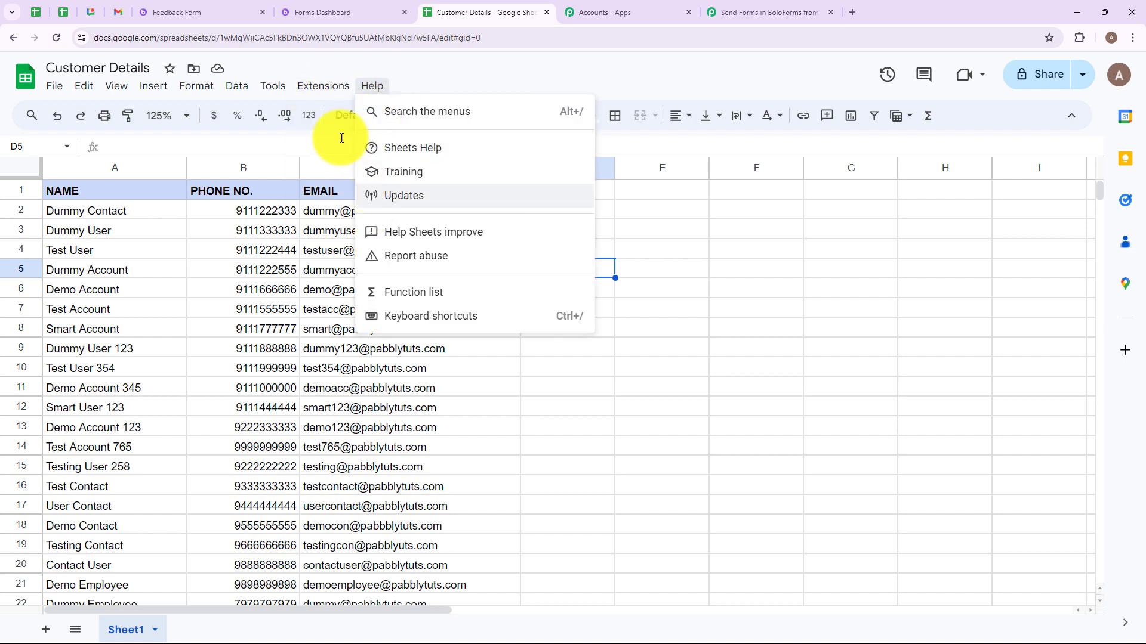
mouse_move(382, 232)
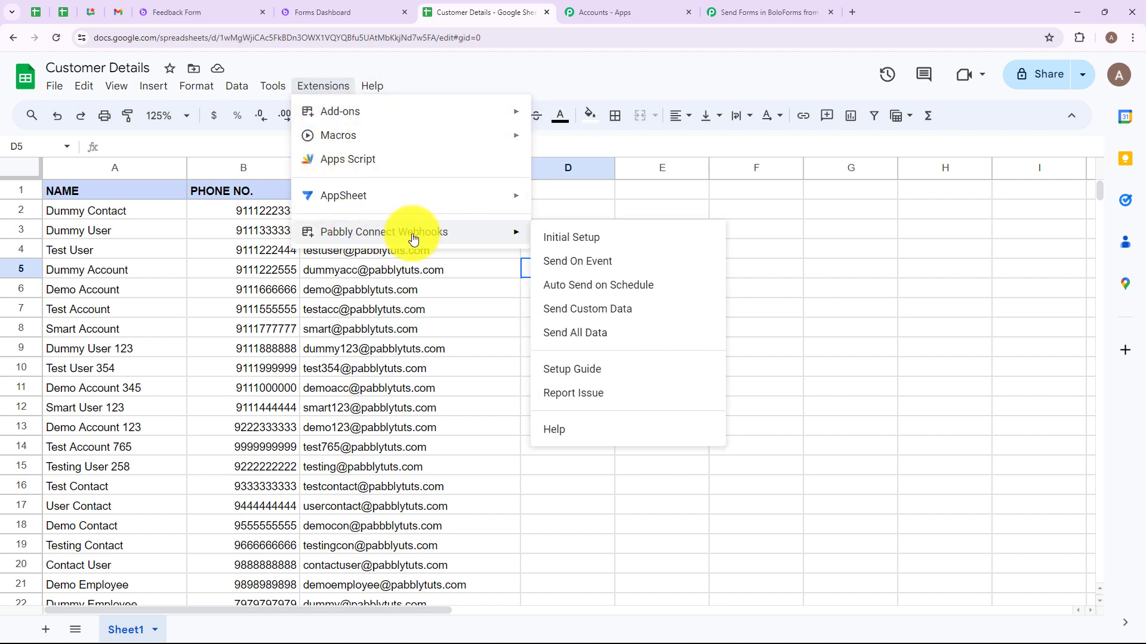
left_click(575, 242)
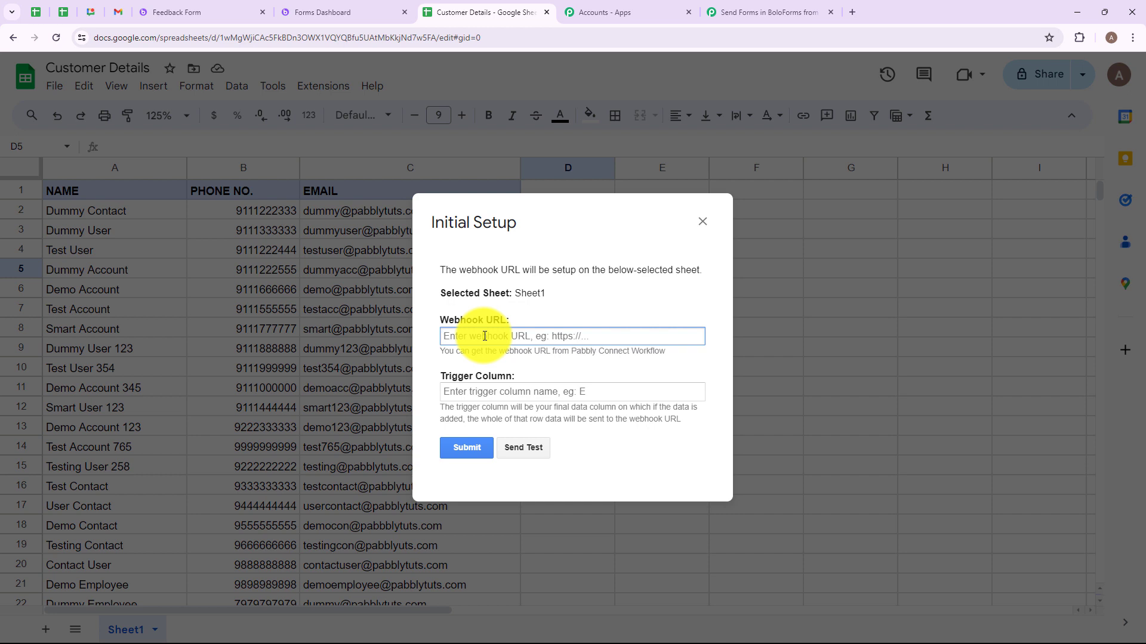
key("ctrl+v")
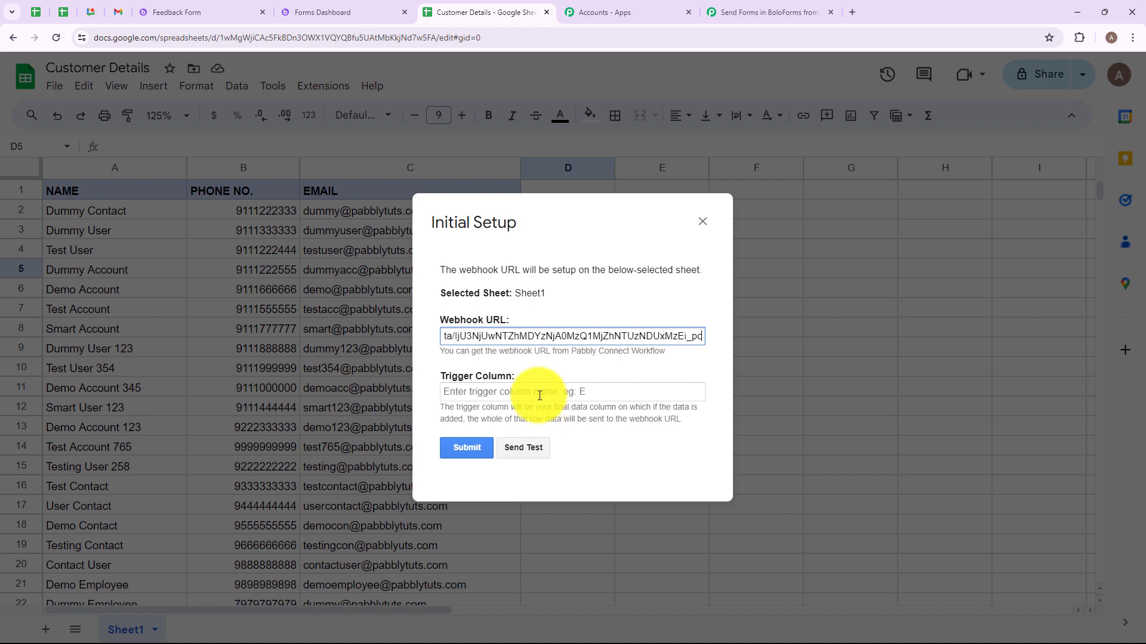
left_click(500, 392)
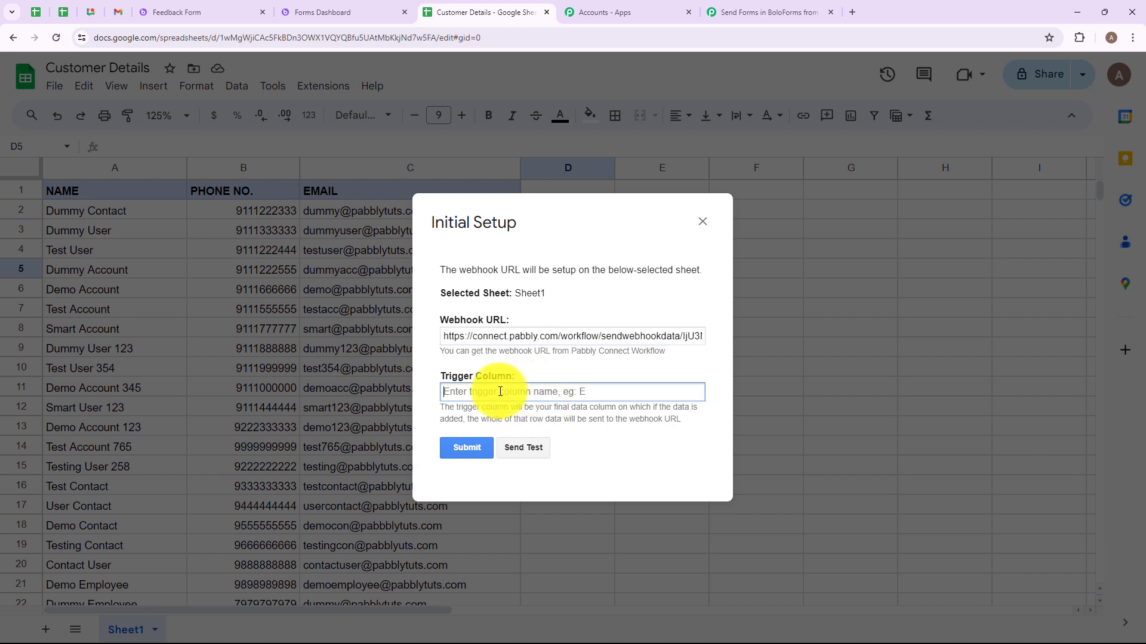
type("C")
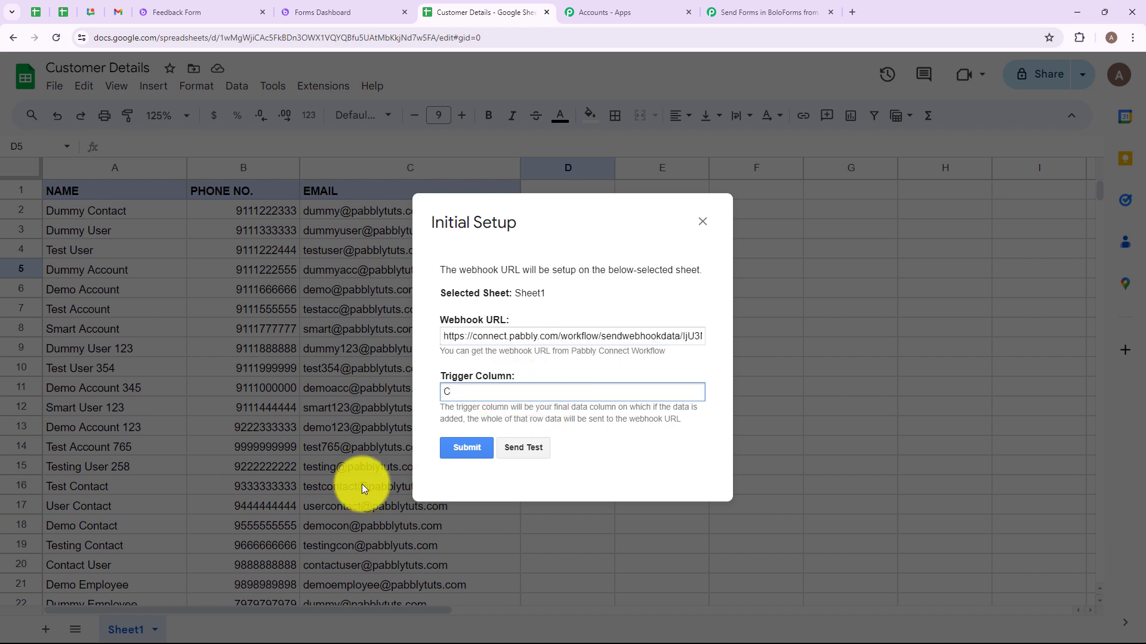
Send test data to the webhook, submit the initial setup and close it
left_click(364, 432)
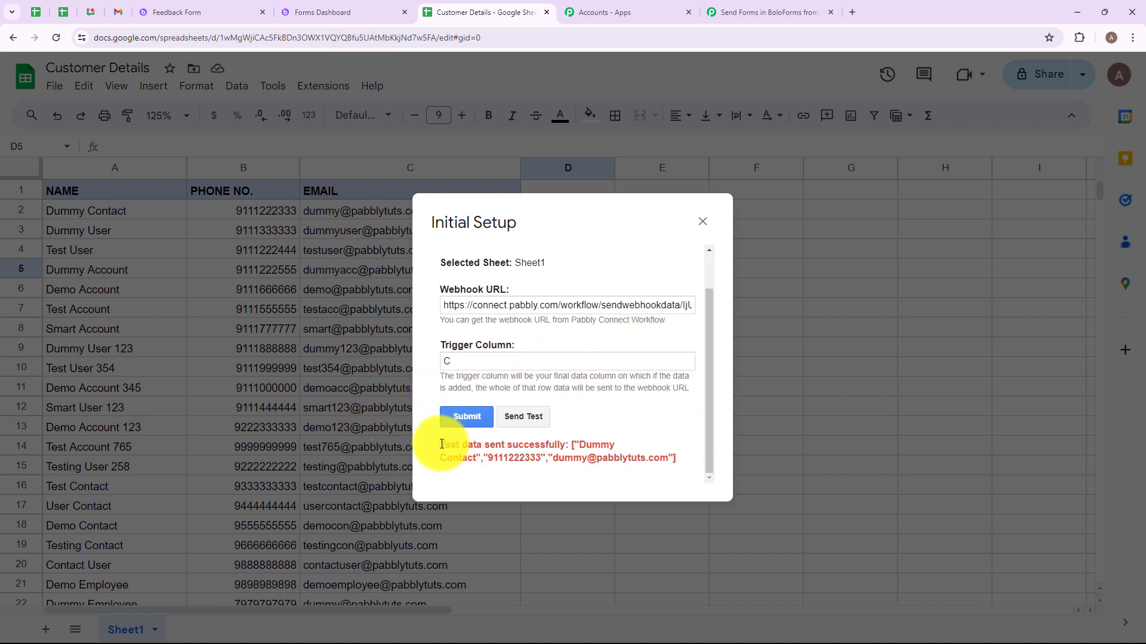
left_click_drag(442, 444, 563, 442)
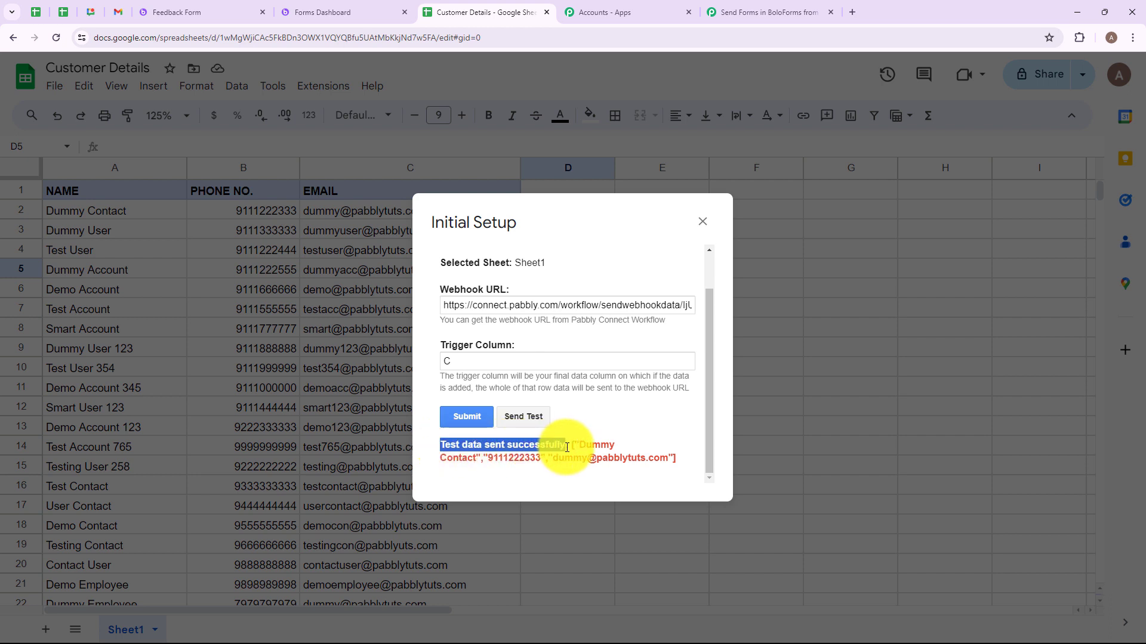
left_click(467, 420)
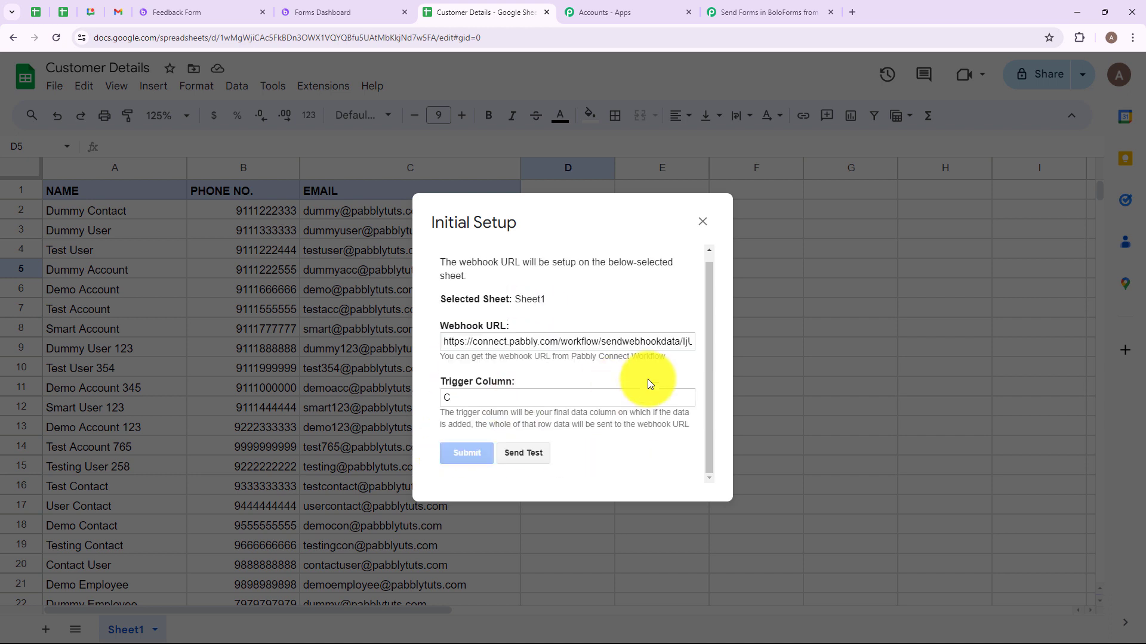
left_click(702, 225)
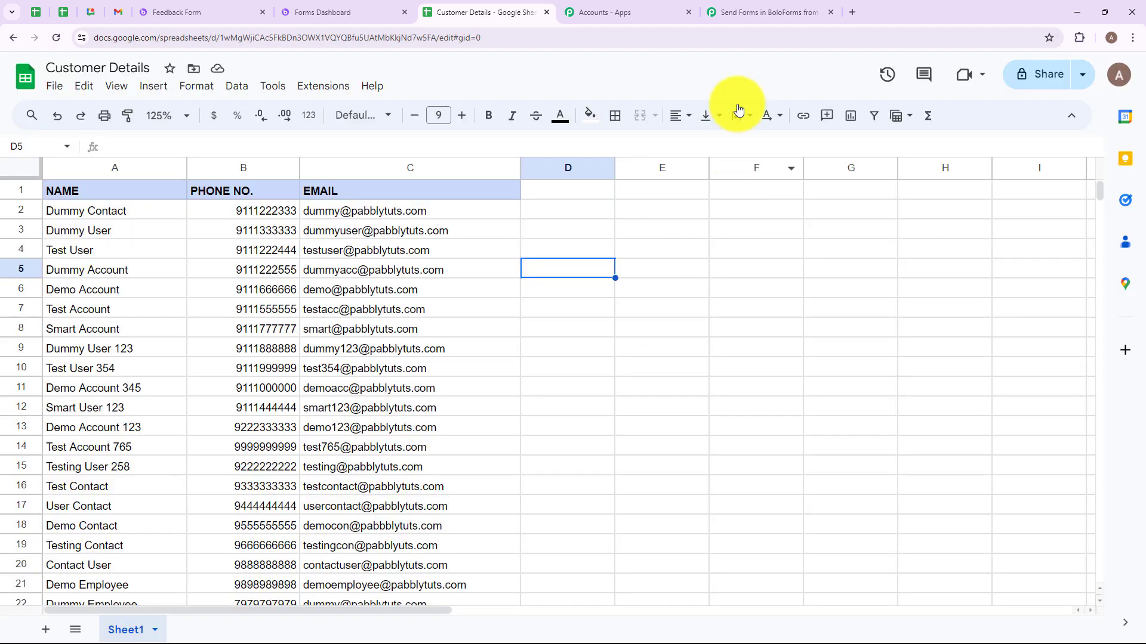
Return to the Pabbly Connect workflow and review the webhook response received from the spreadsheet
left_click(740, 11)
scroll(597, 298, "down", 5)
scroll(662, 234, "down", 1)
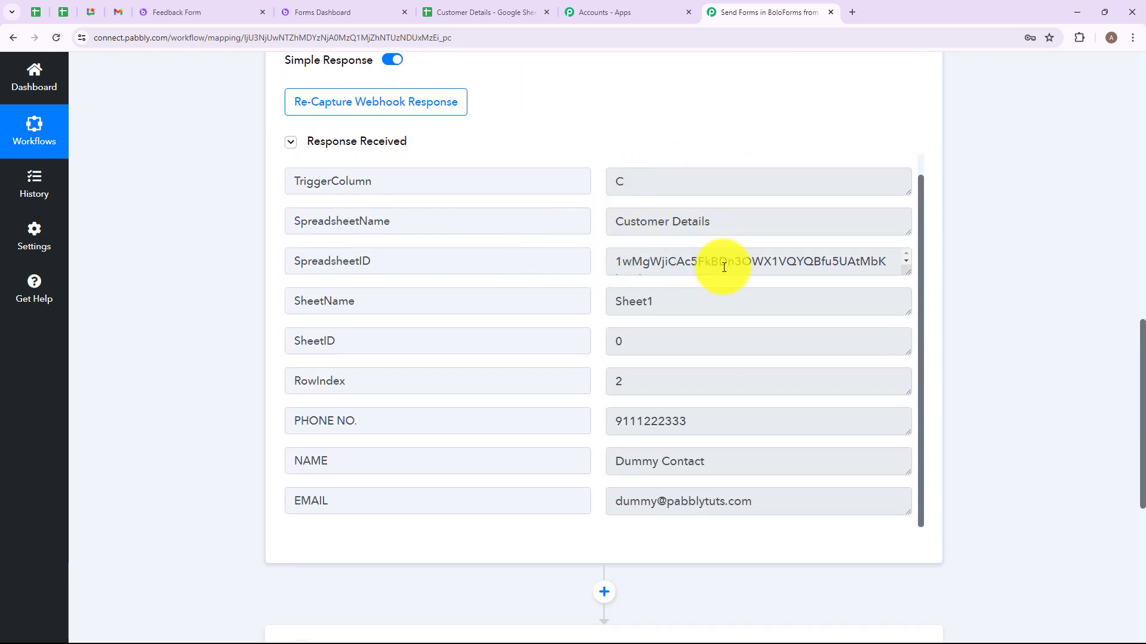
Examine the spreadsheet name, phone number, name and email values in the received webhook response
left_click(717, 219)
left_click_drag(717, 219, 621, 222)
left_click_drag(689, 421, 614, 422)
scroll(744, 357, "down", 1)
scroll(743, 357, "down", 1)
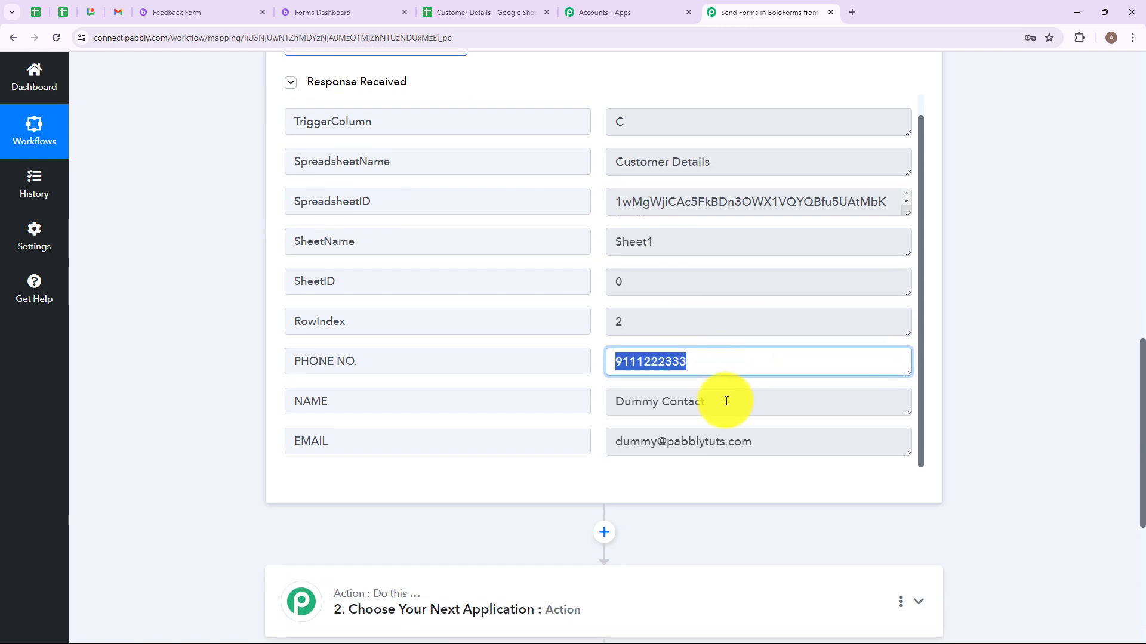
left_click_drag(726, 401, 622, 403)
left_click_drag(762, 438, 615, 451)
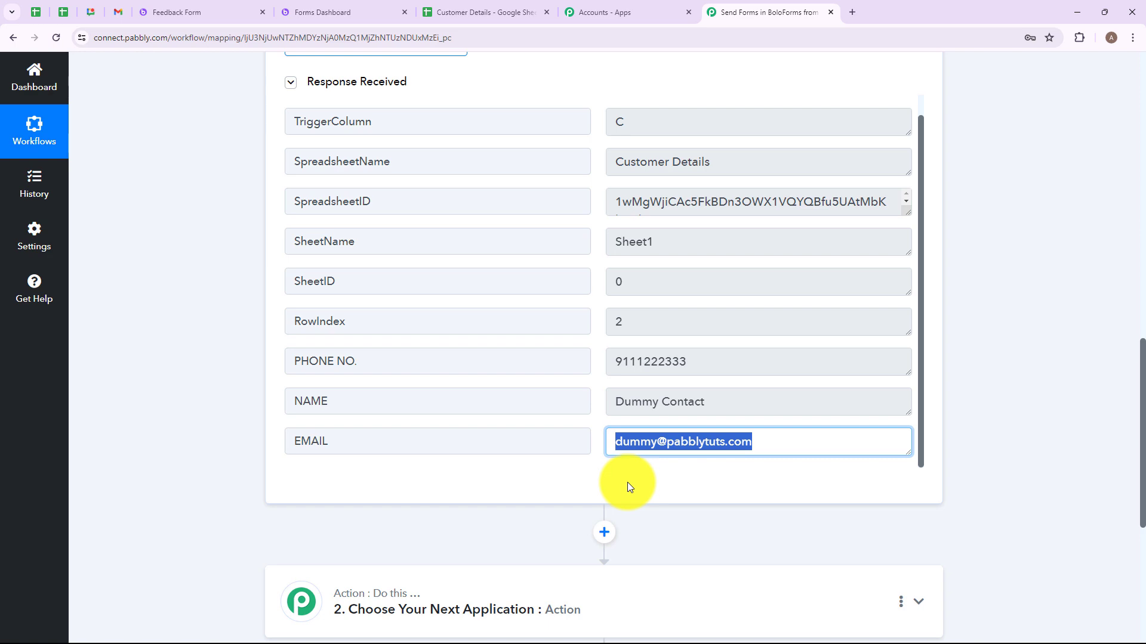
Check the name, phone number and email of row 2 in the Customer Details sheet, and return to the Pabbly Connect workflow
left_click(463, 9)
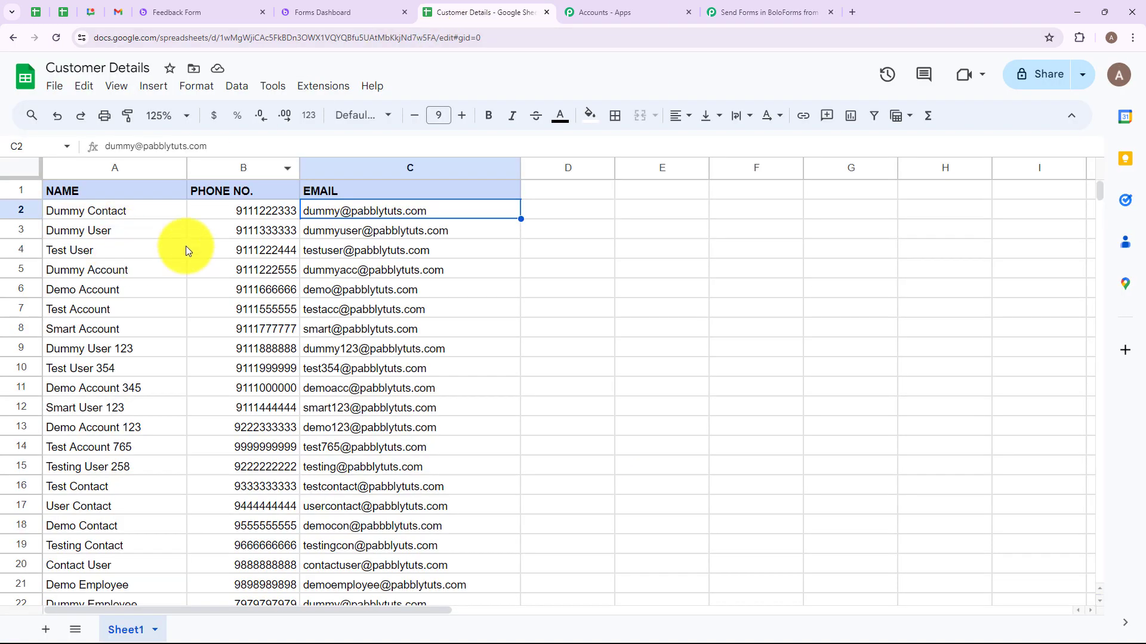
left_click(135, 216)
left_click(210, 212)
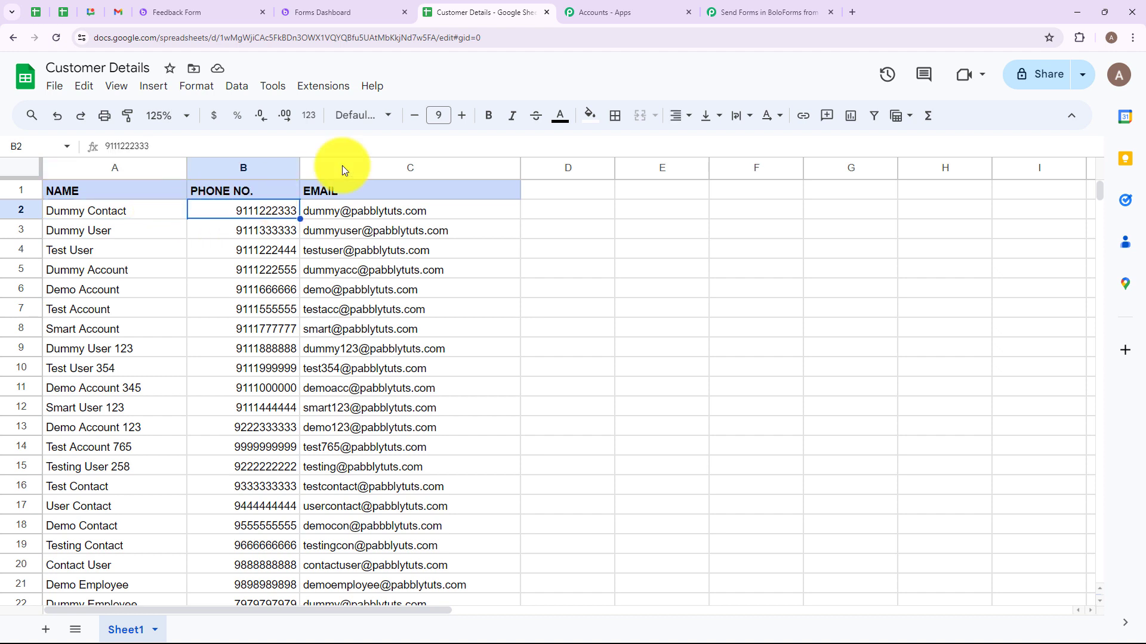
left_click(403, 215)
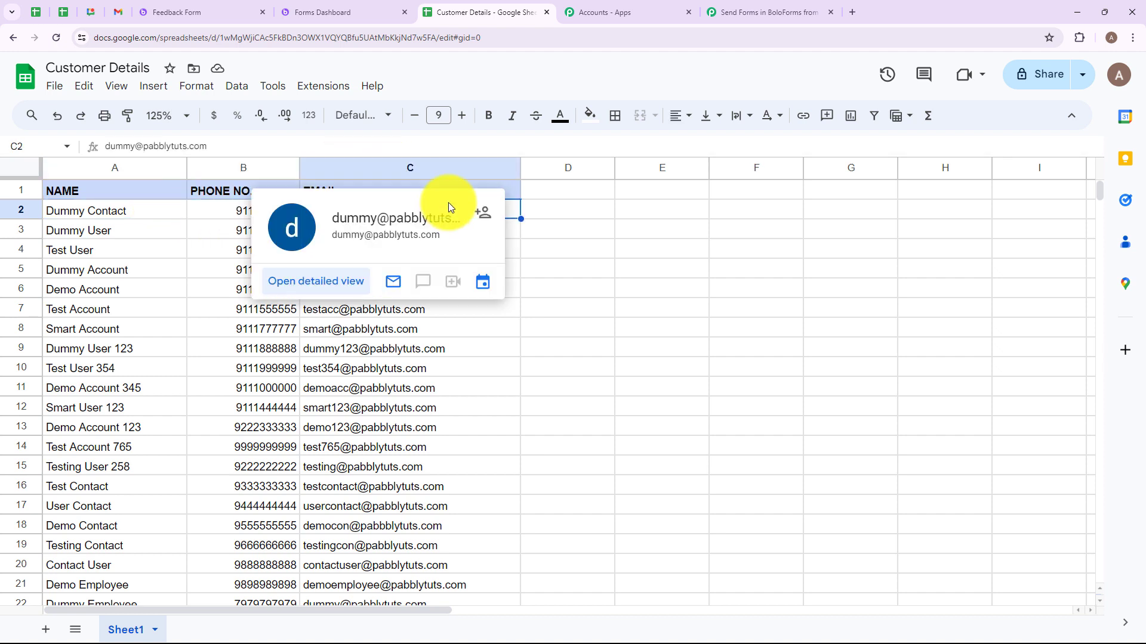
left_click(774, 10)
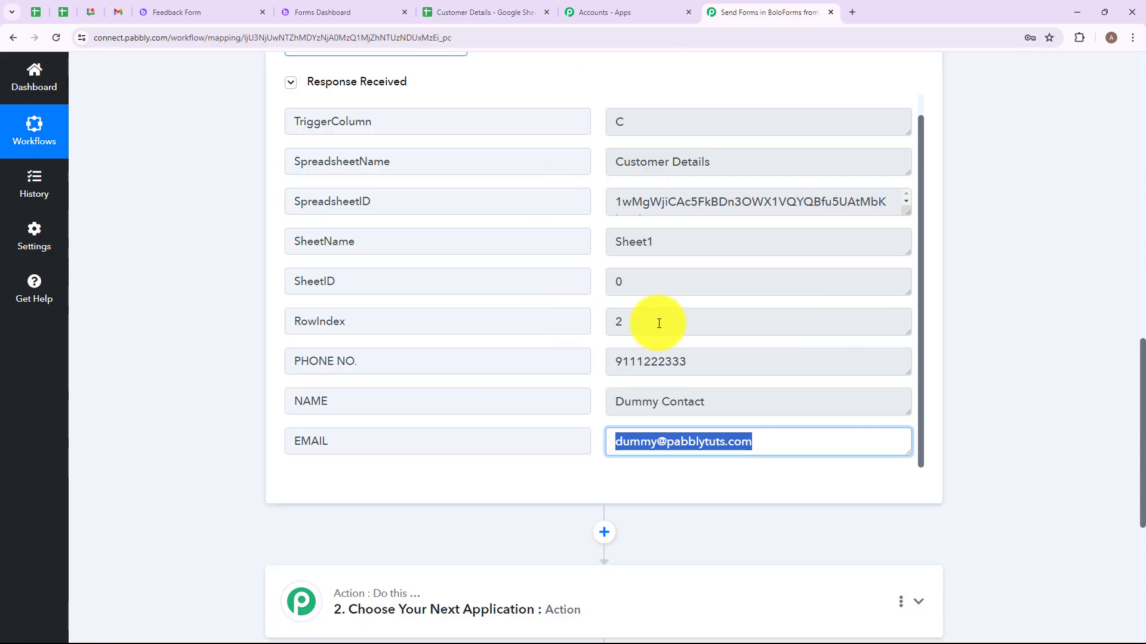
Set the workflow's second step to the BoloForms app with the Send Form action event
scroll(865, 182, "down", 5)
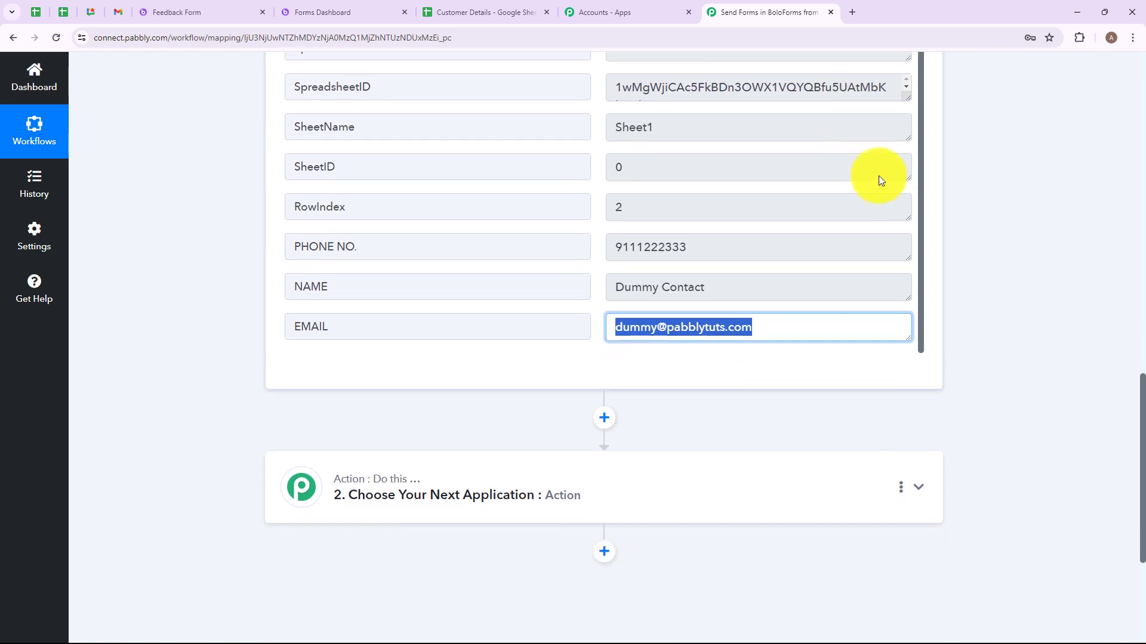
left_click(608, 316)
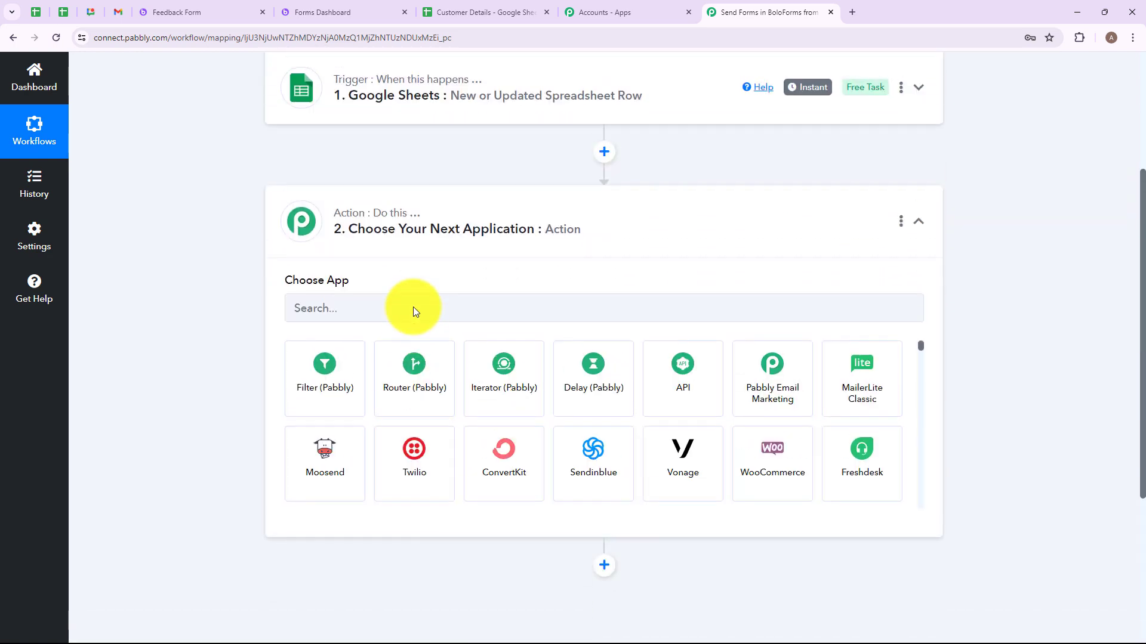
left_click(413, 307)
type("BOLO")
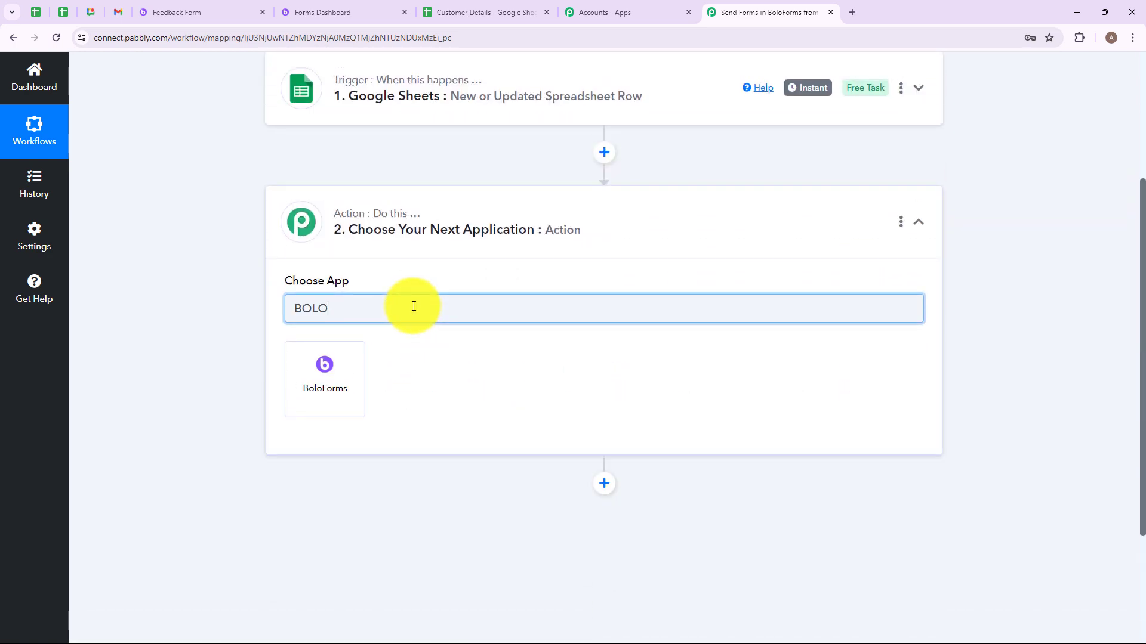
left_click(339, 395)
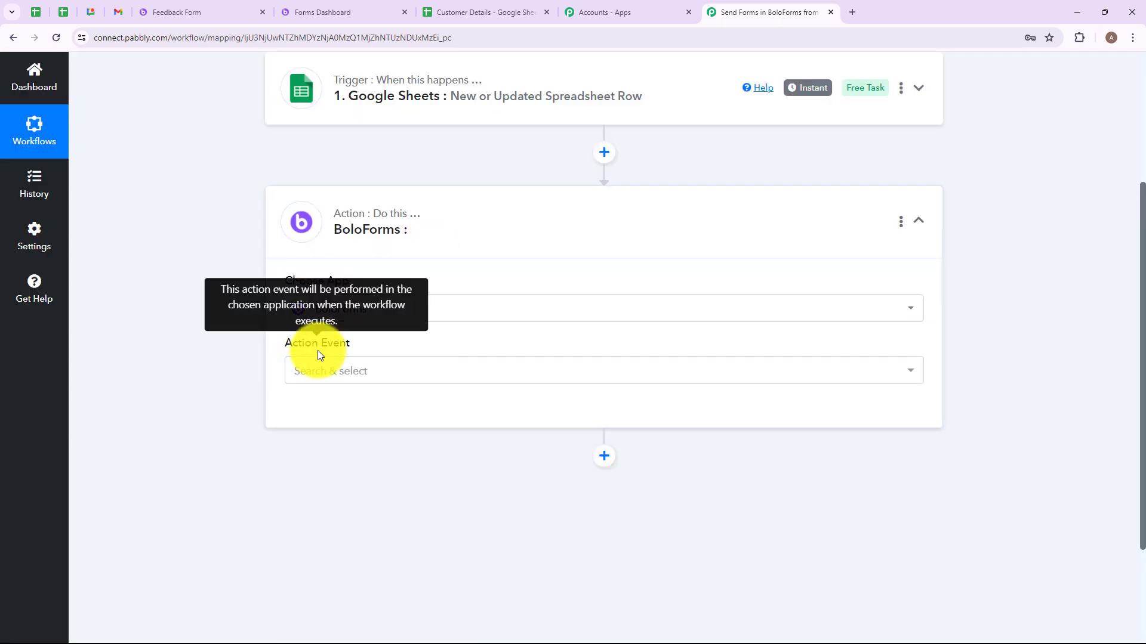
left_click(389, 377)
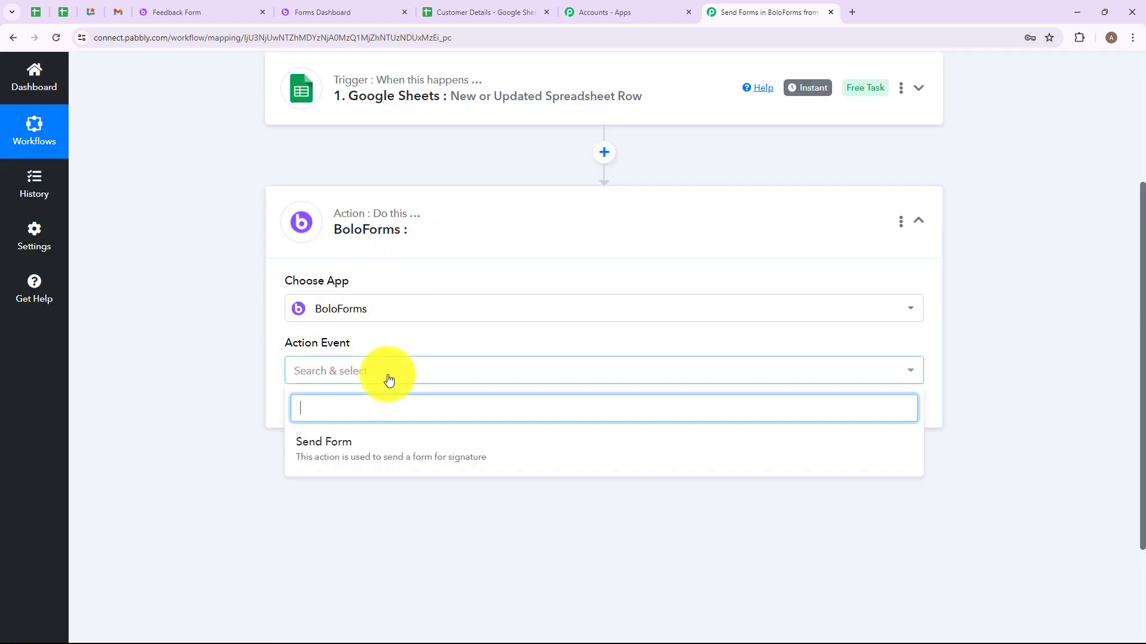
left_click(350, 444)
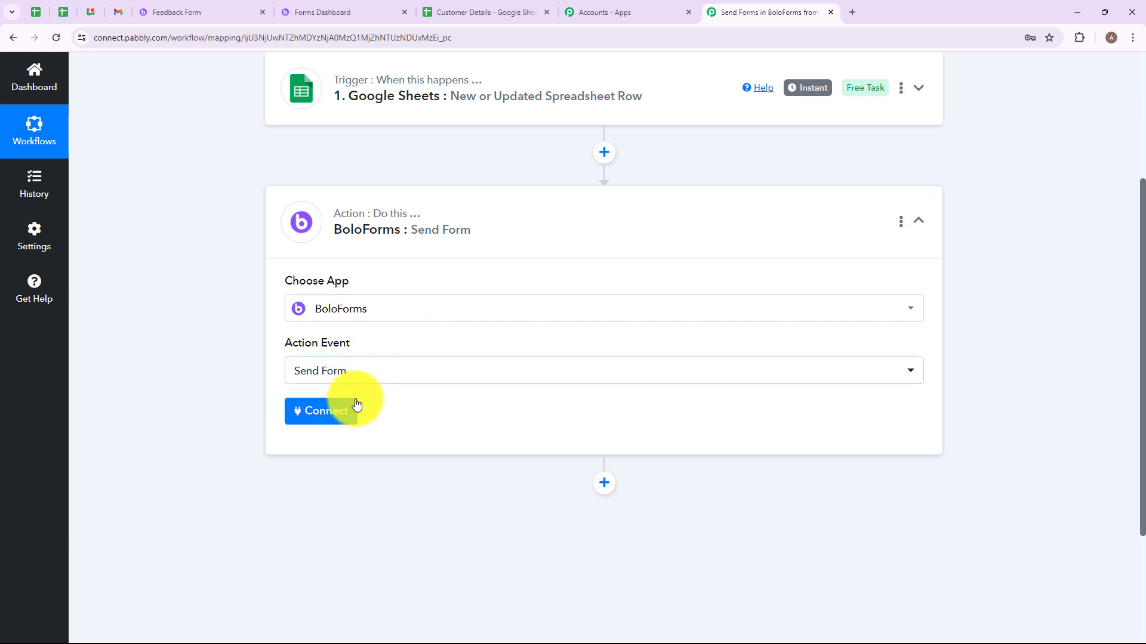
Start a new BoloForms connection for the action and read the instructions for obtaining the API key
left_click(327, 411)
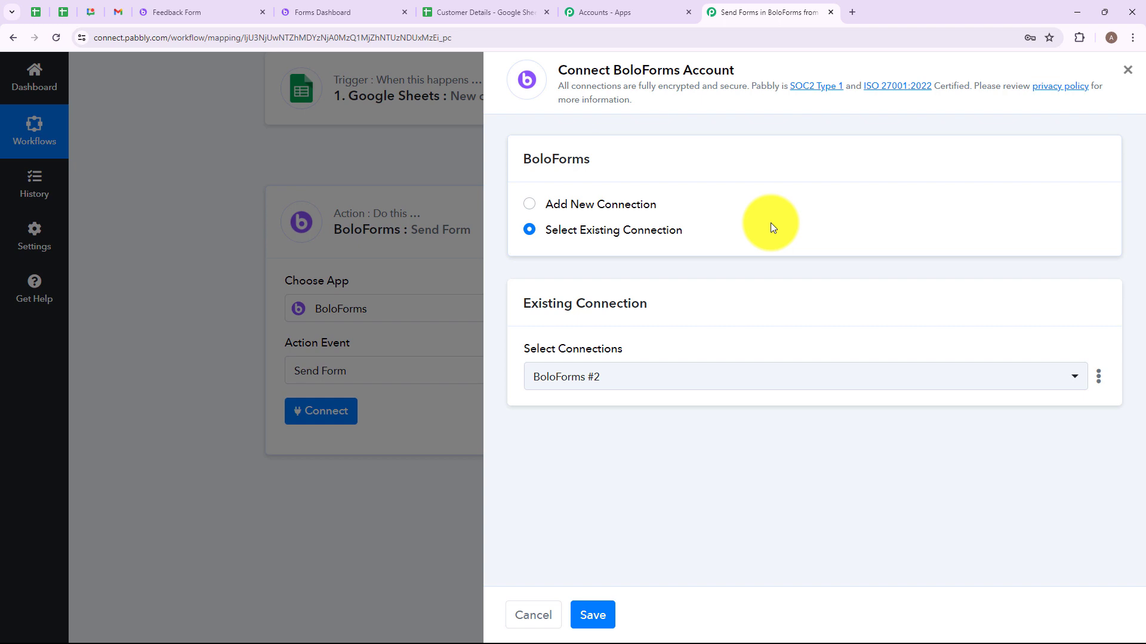
left_click(529, 204)
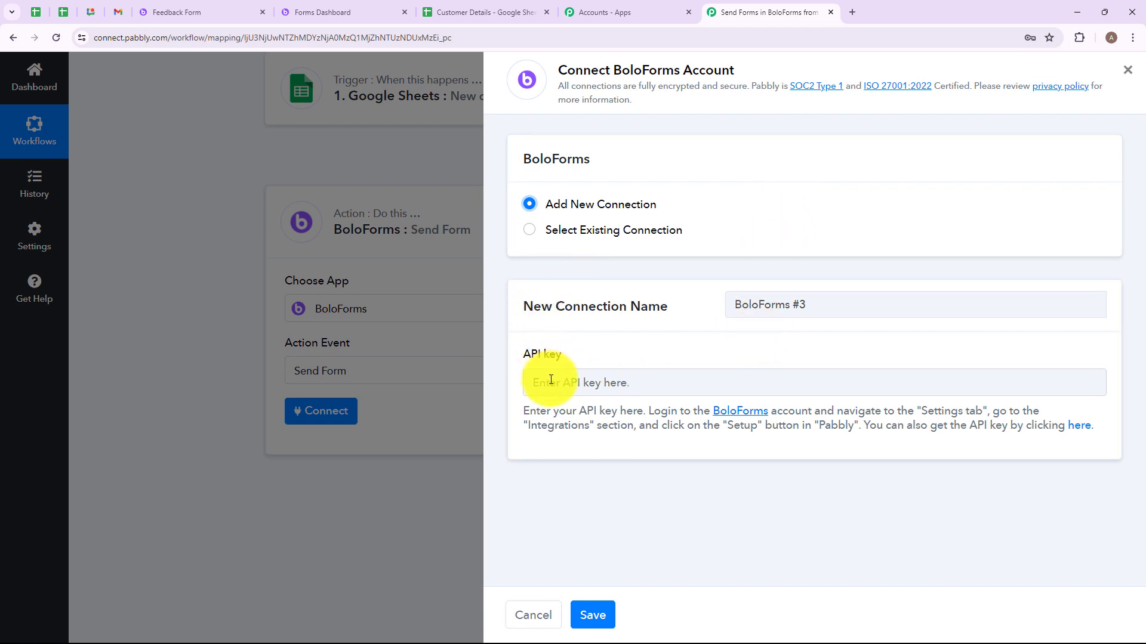
left_click_drag(552, 412, 859, 432)
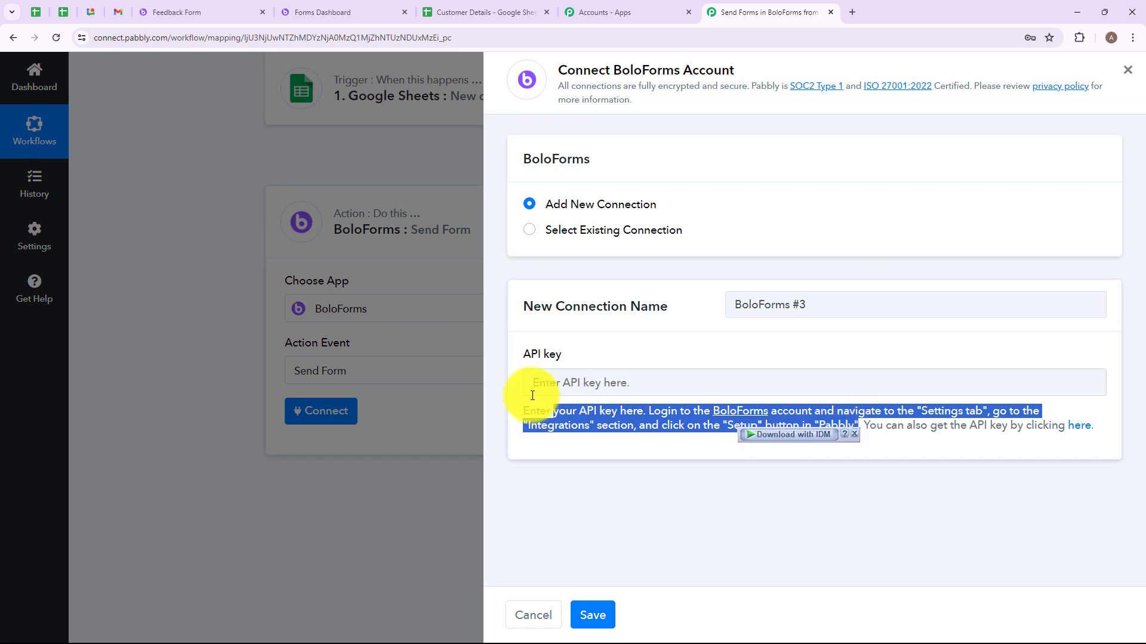
left_click(564, 434)
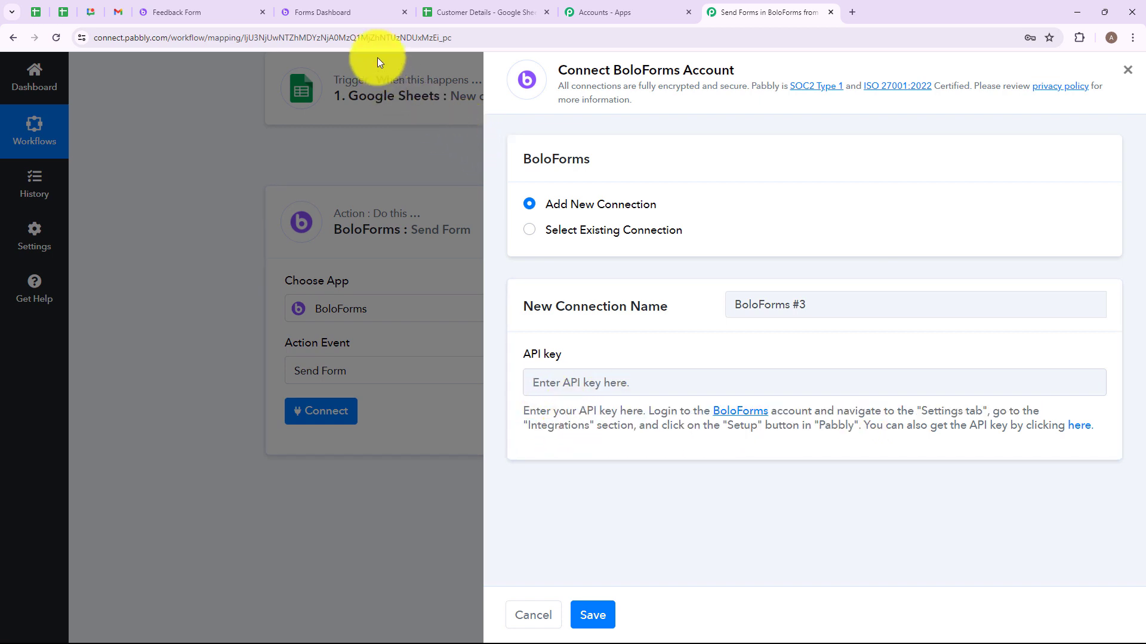
In the BoloForms dashboard, open the Pabbly integration setup in the account settings and copy its API key
left_click(325, 13)
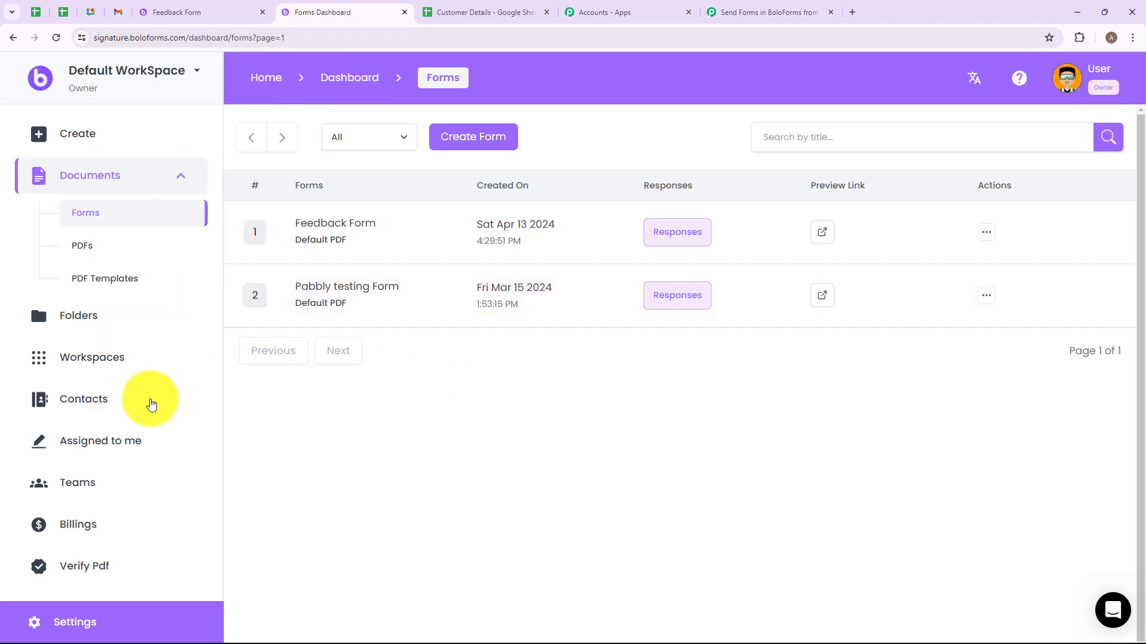
left_click(76, 621)
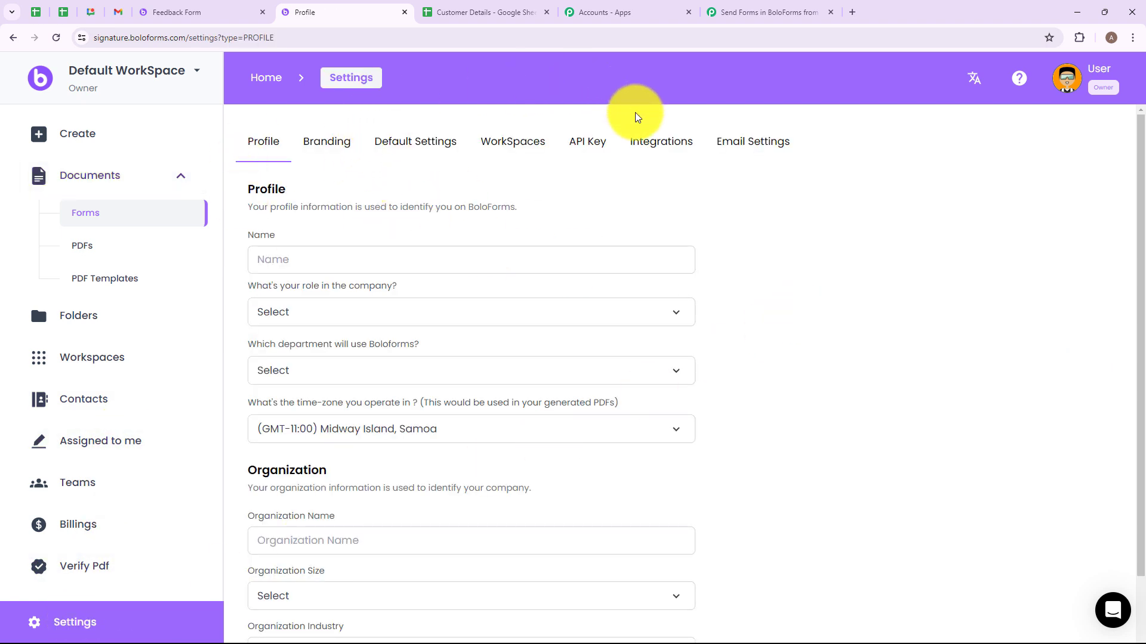
left_click(674, 147)
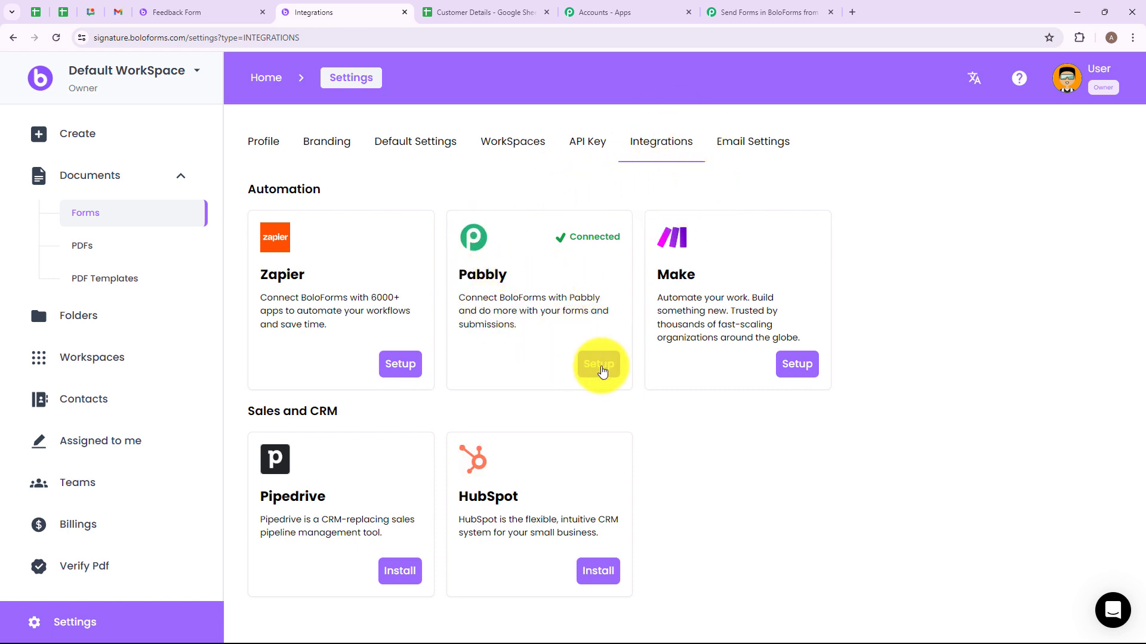
left_click(600, 366)
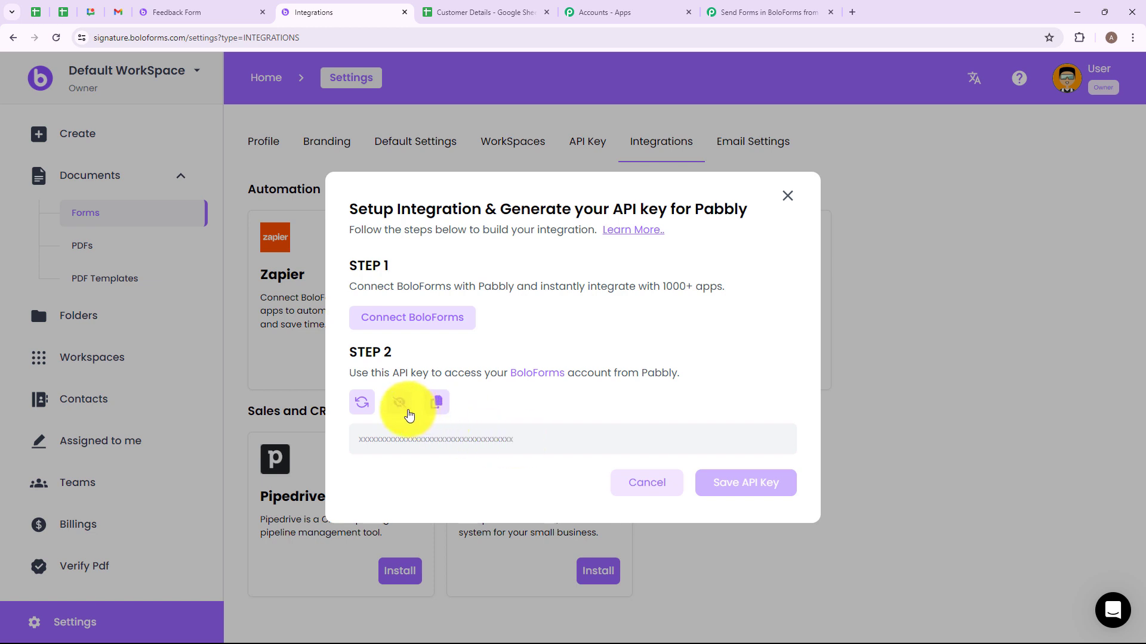
left_click(434, 406)
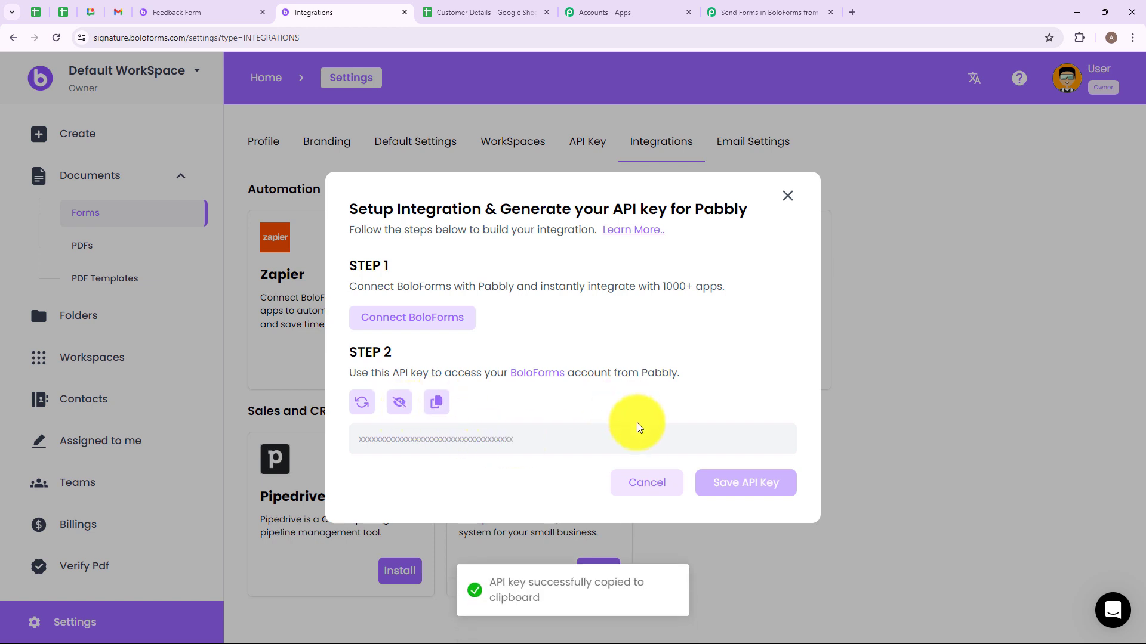
Back in Pabbly Connect, paste the API key into the new BoloForms connection and save it
left_click(742, 12)
left_click(618, 383)
key("ctrl+v")
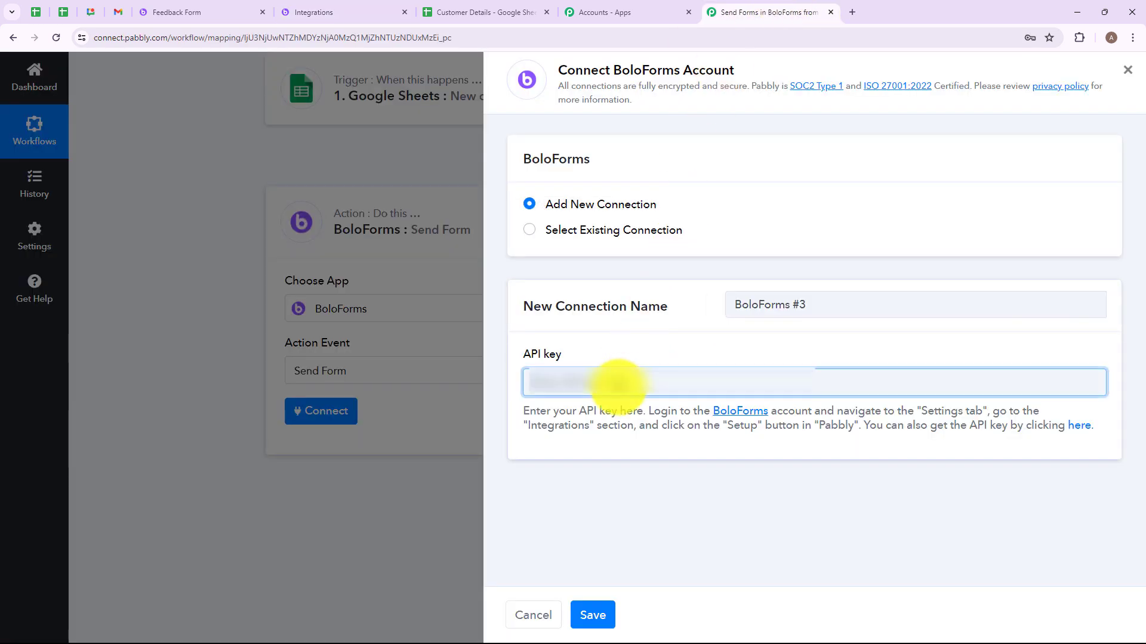
key("ctrl+v")
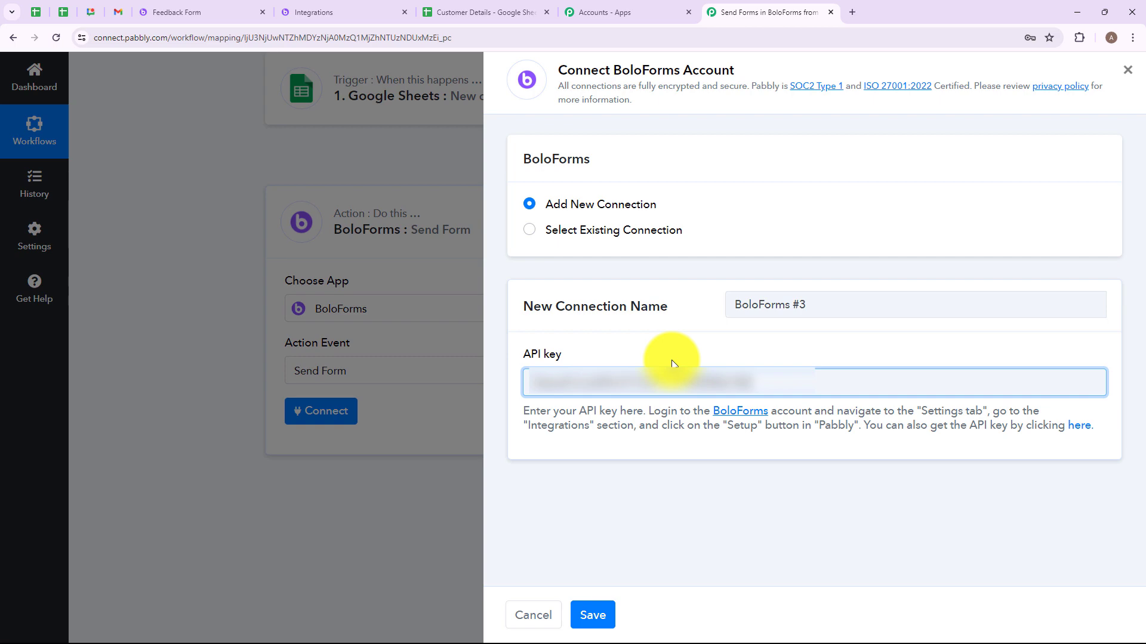
left_click(622, 605)
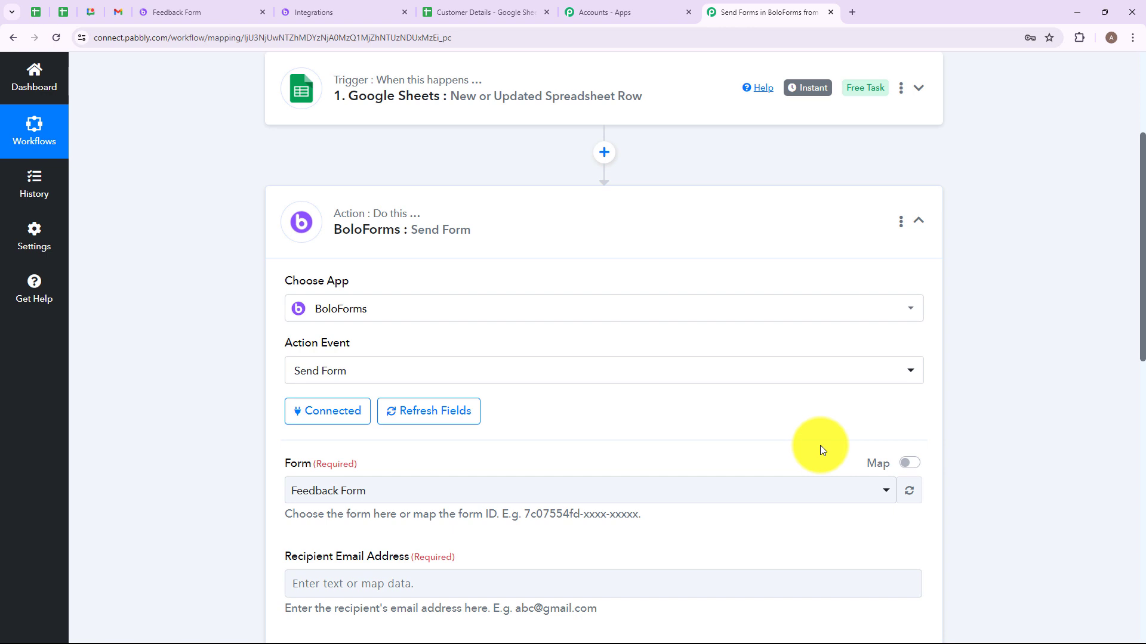
Choose Feedback Form as the form to send and check its questions in the open form preview
scroll(820, 445, "down", 5)
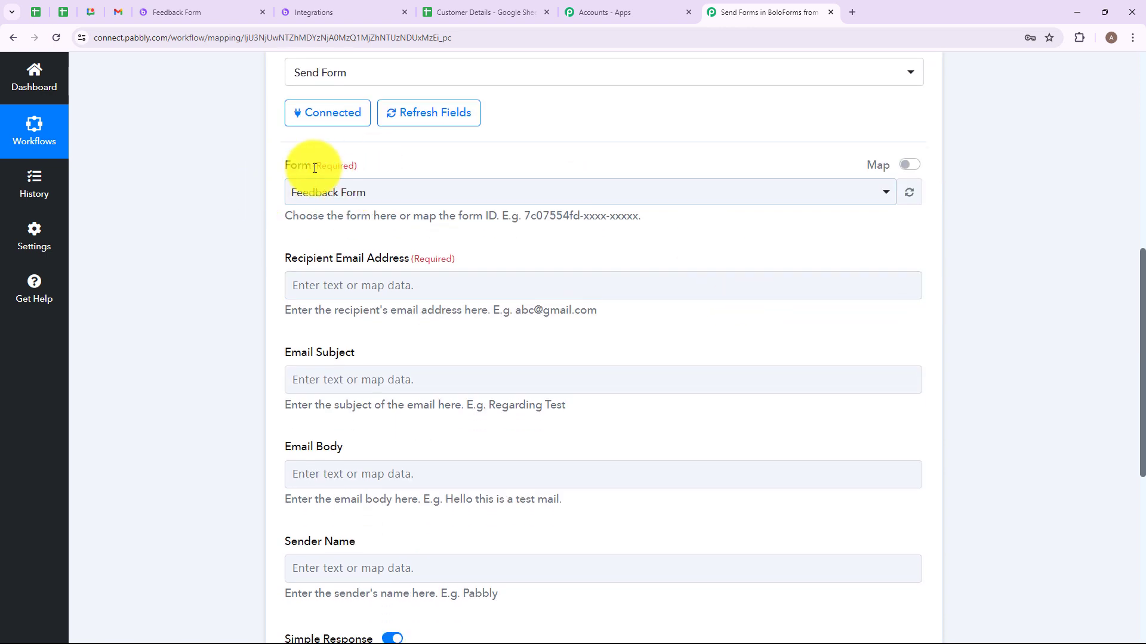
left_click_drag(314, 168, 366, 164)
left_click(404, 202)
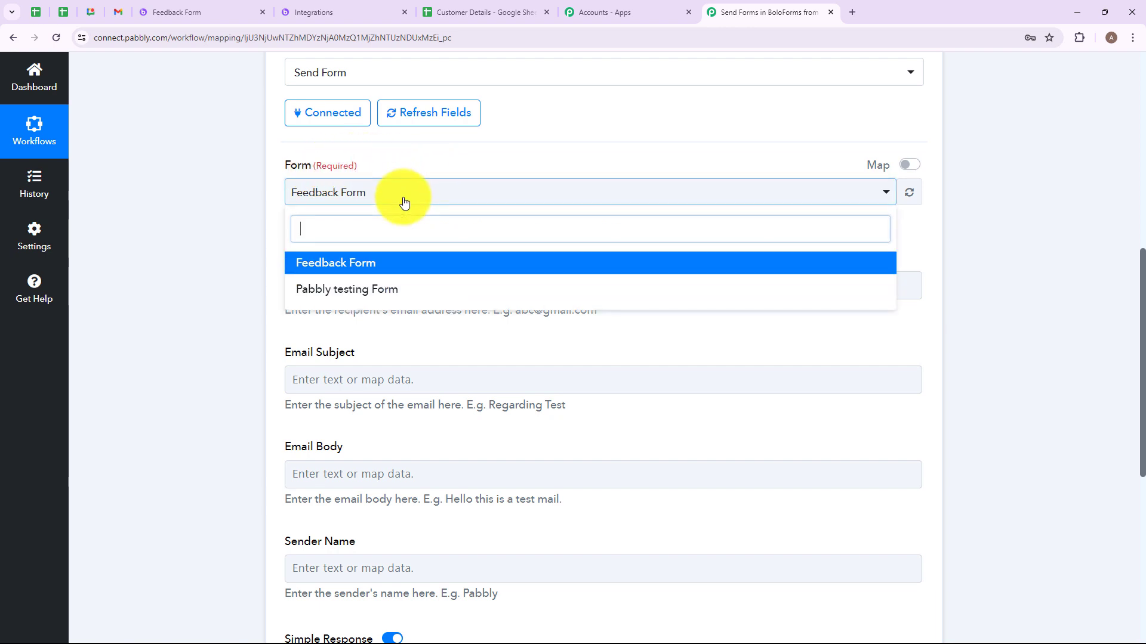
left_click(366, 263)
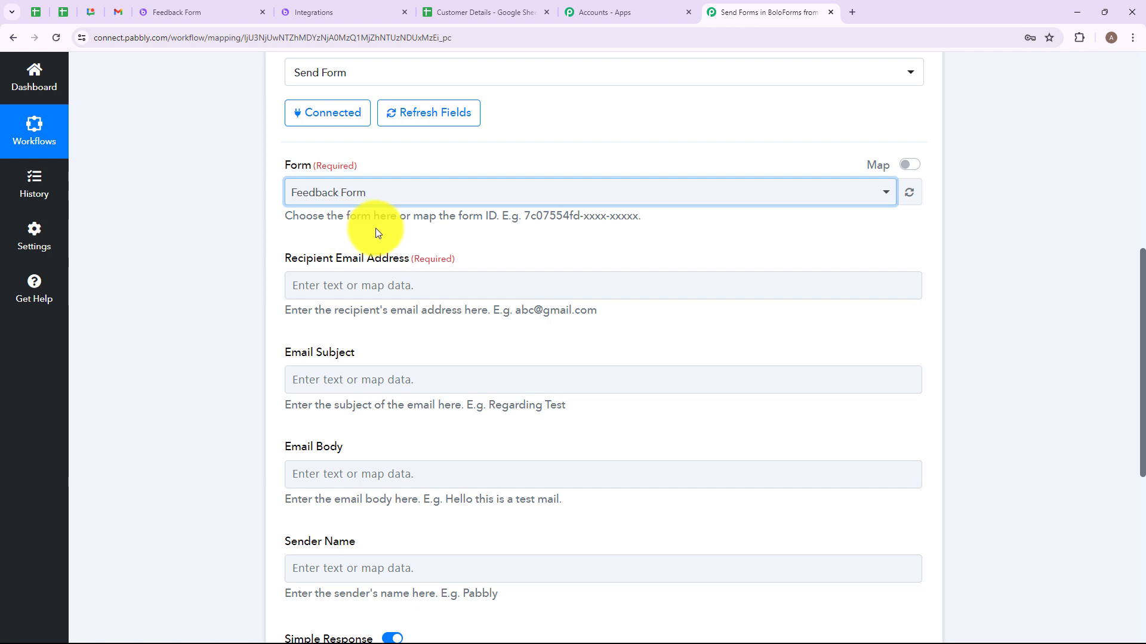
left_click(197, 13)
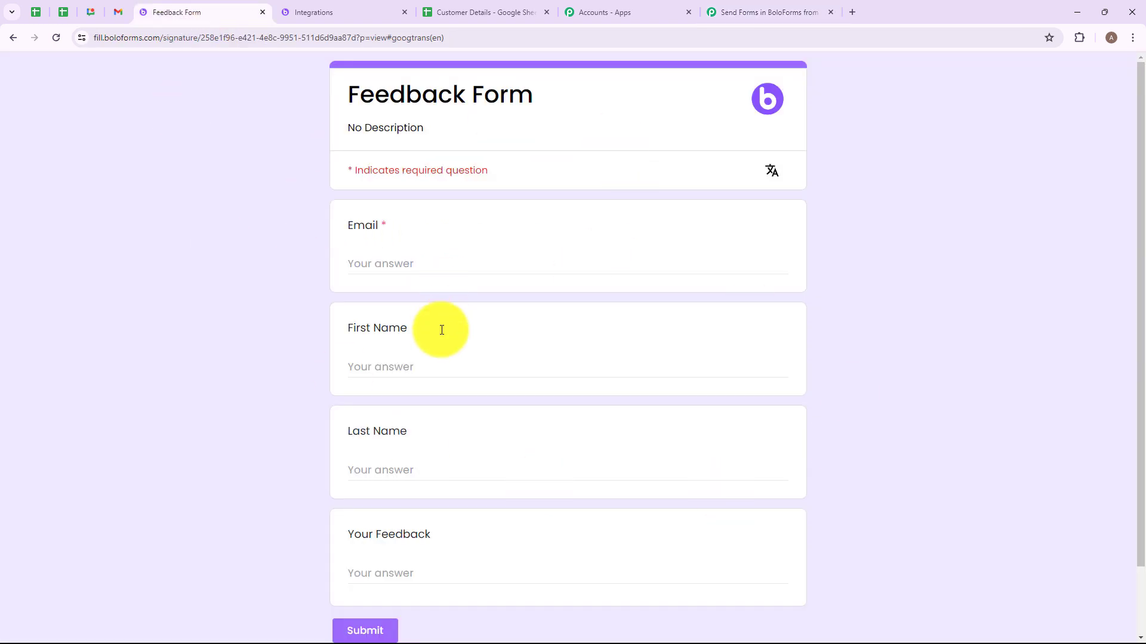
left_click(764, 12)
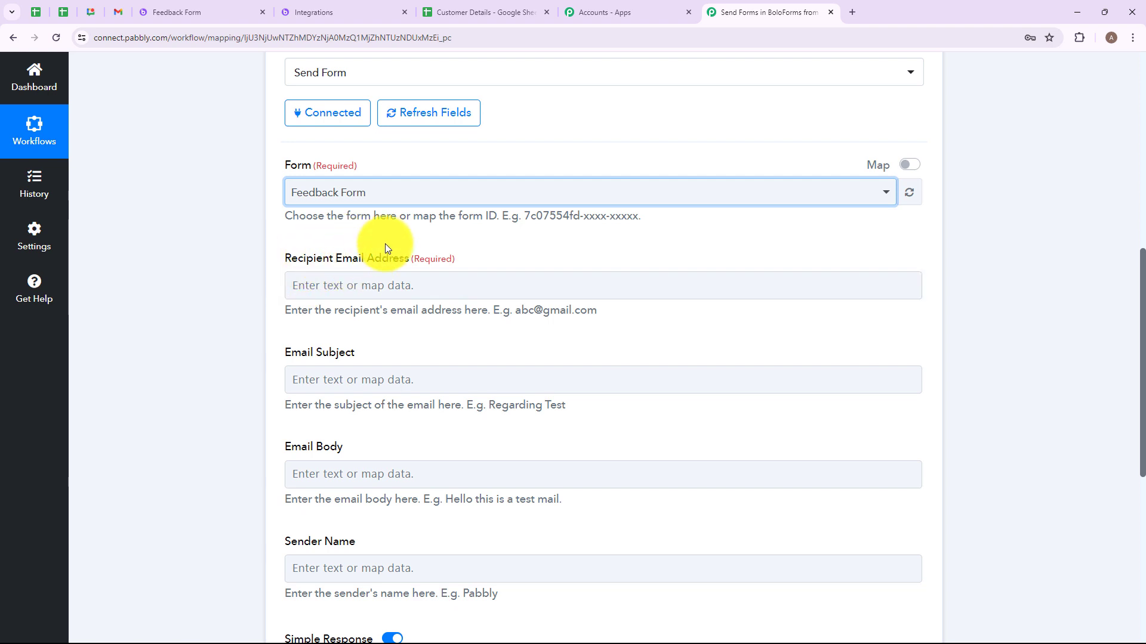
Map the recipient email address to the EMAIL value from the Google Sheets trigger
left_click_drag(416, 258, 475, 256)
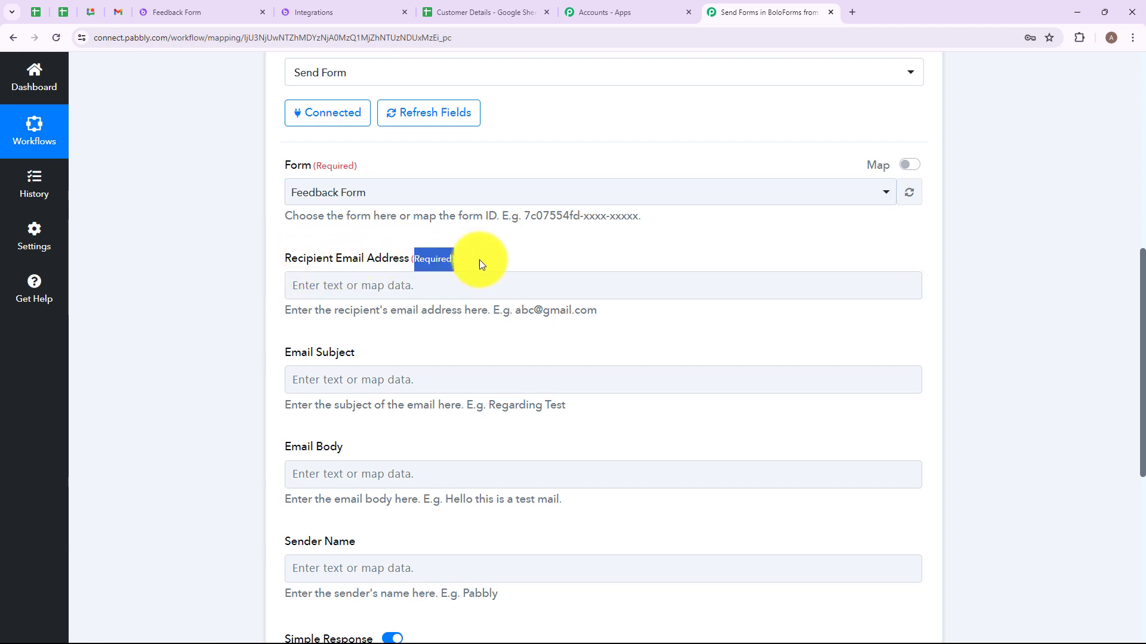
left_click(295, 284)
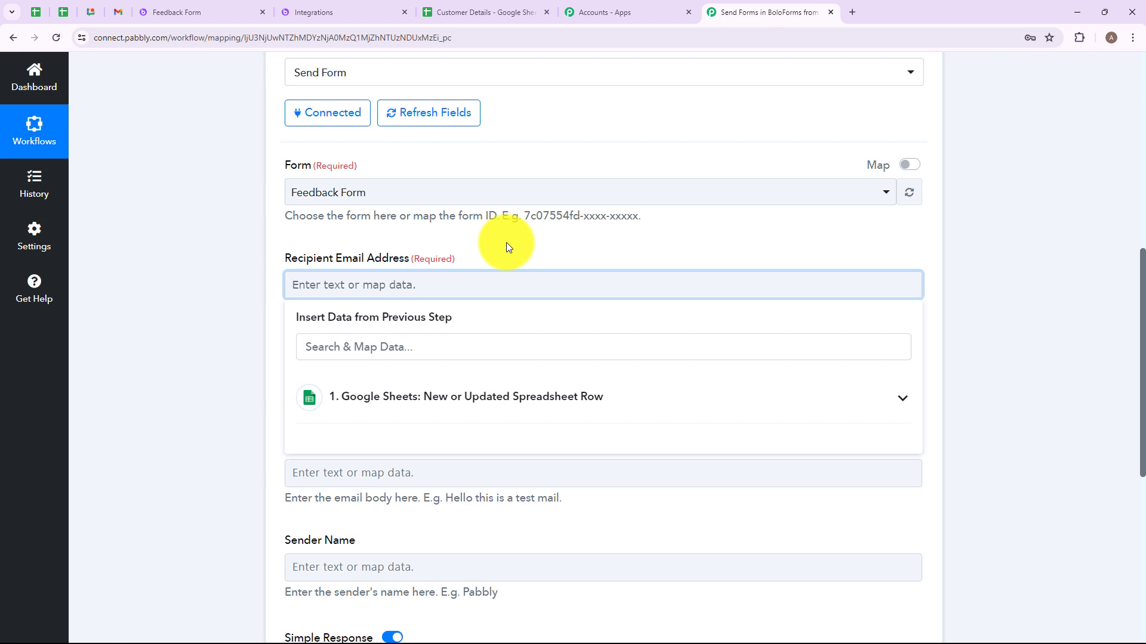
left_click(511, 406)
scroll(486, 459, "down", 3)
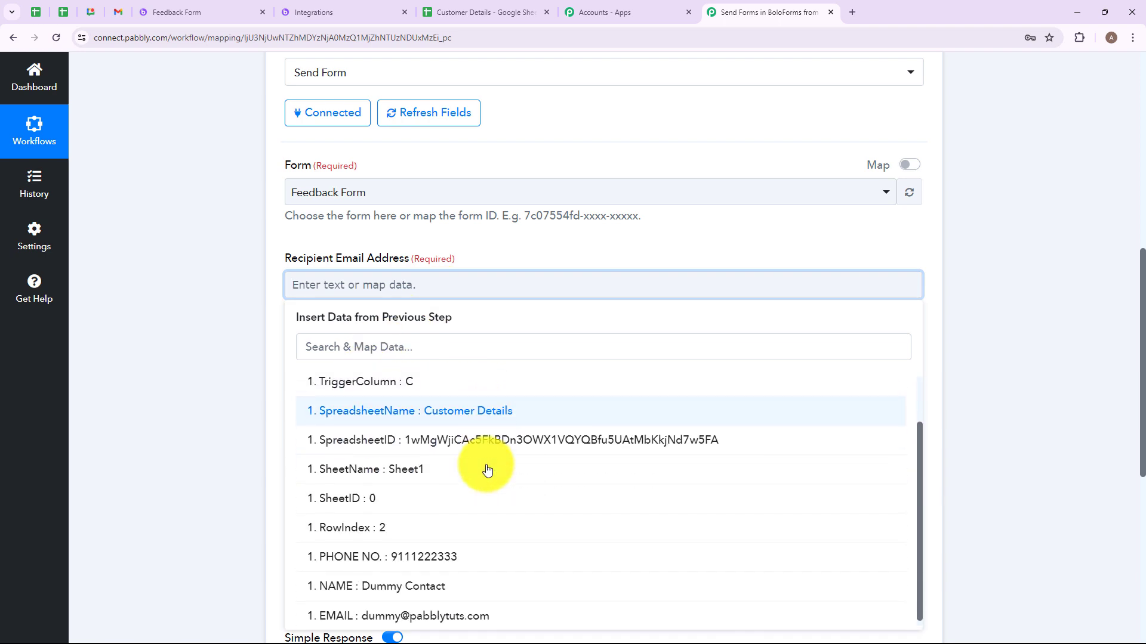
left_click(443, 610)
left_click(231, 417)
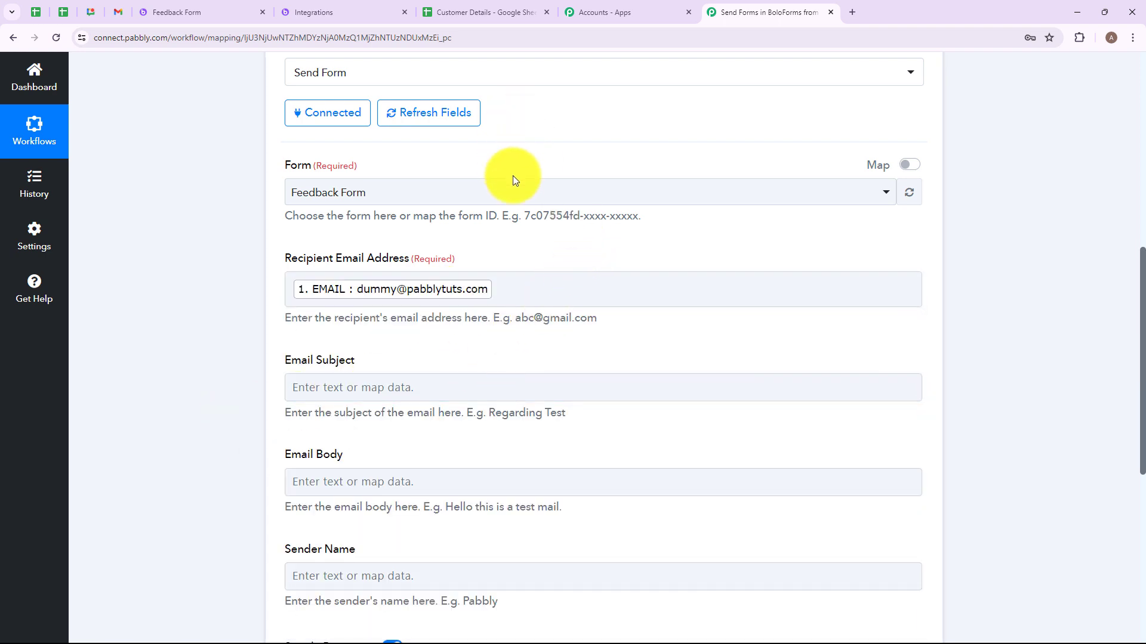
Set the email subject to "Seeking Your Valuable Input on Our Products"
scroll(520, 179, "down", 3)
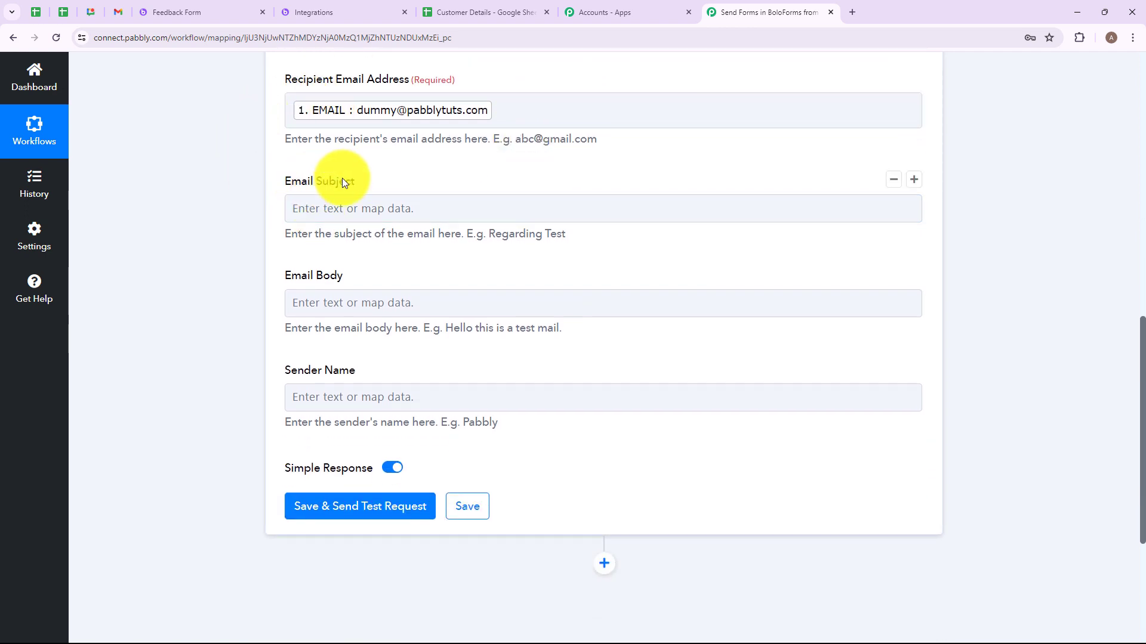
left_click(364, 206)
type("S")
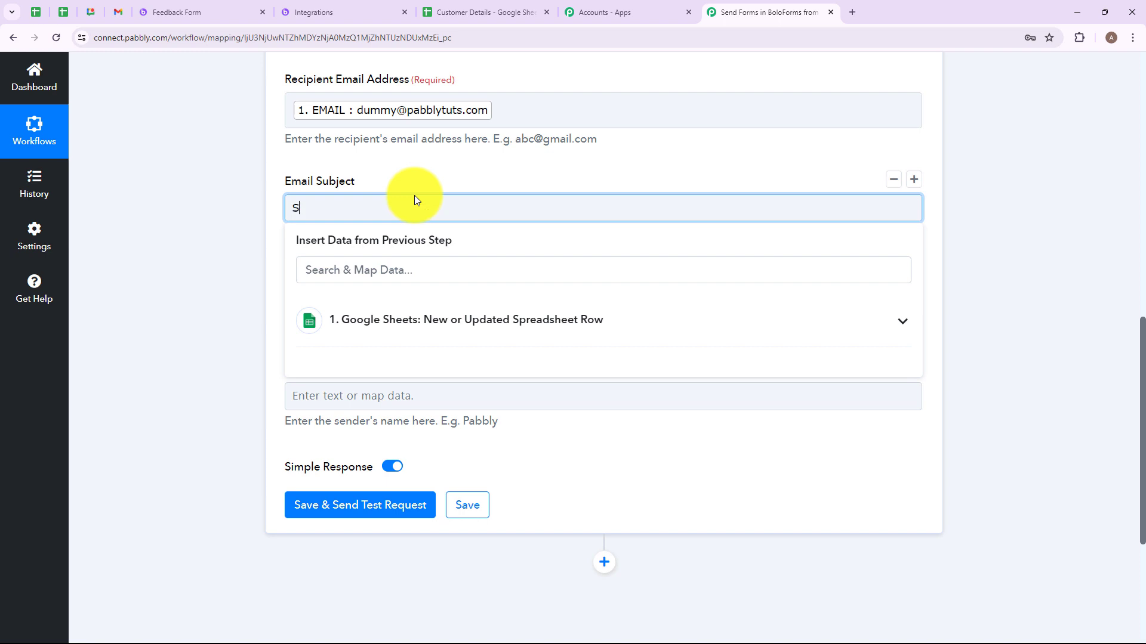
type("eeking Your Valuable Input on Our Products")
left_click_drag(292, 208, 529, 208)
left_click(228, 223)
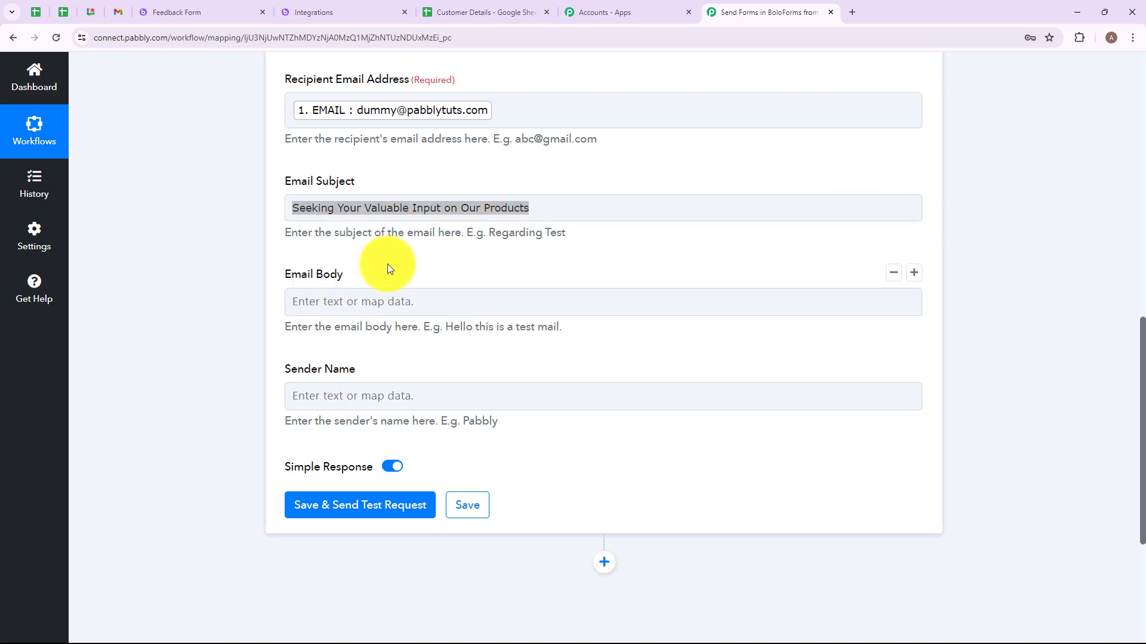
Compose the email body from "Hello", the mapped NAME value from Google Sheets and the pasted message inviting product feedback through the BoloForms survey platform
scroll(447, 235, "down", 2)
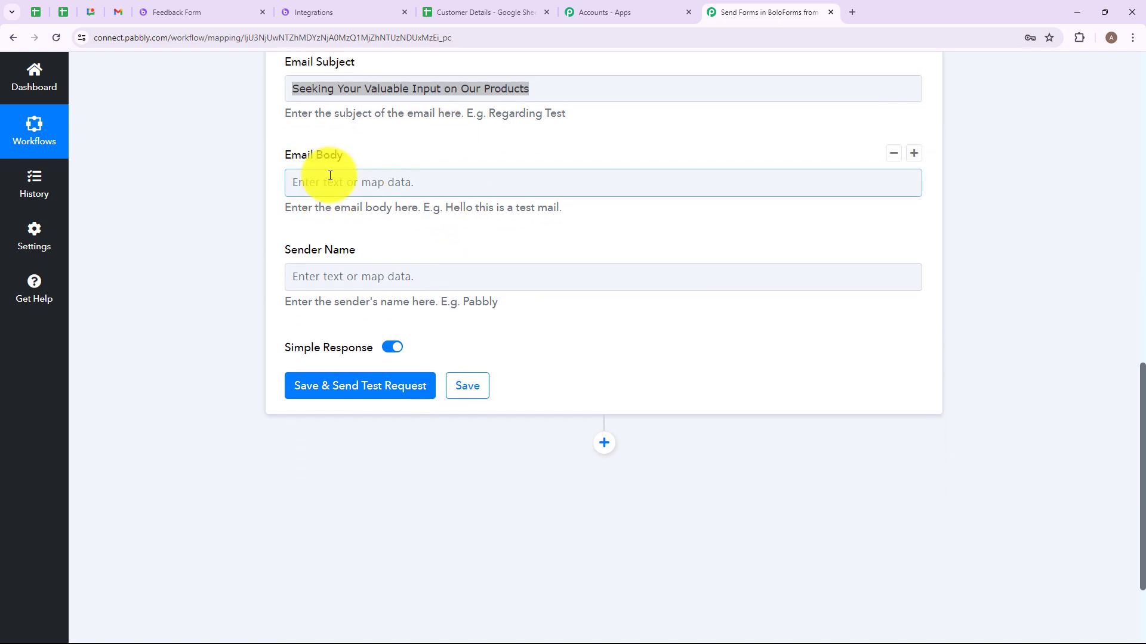
left_click(329, 183)
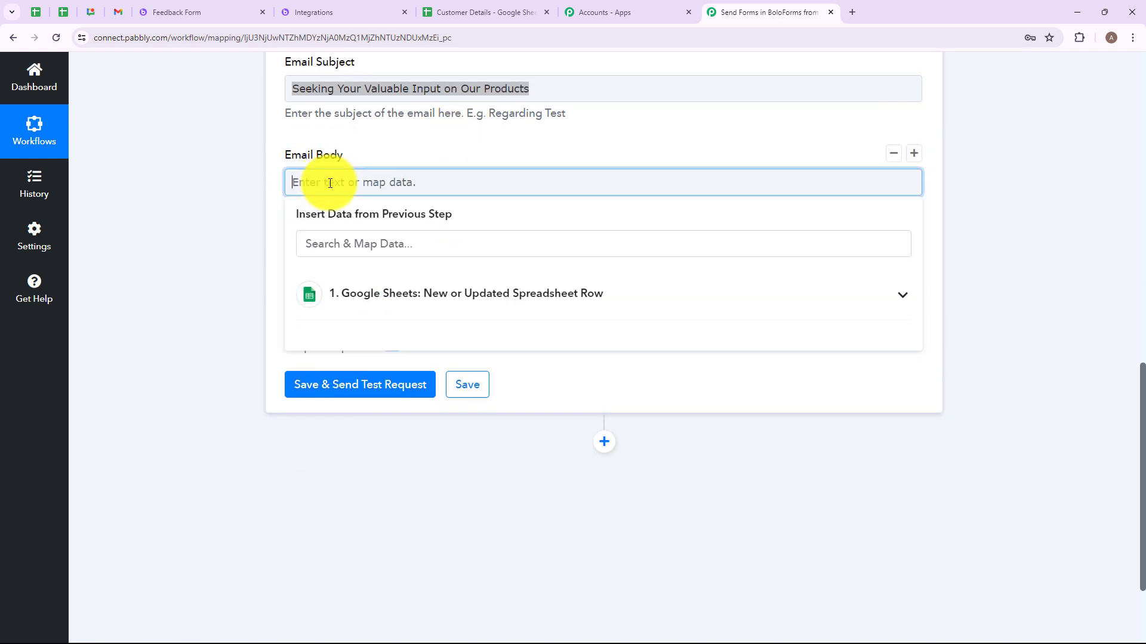
type("Hello")
left_click(429, 293)
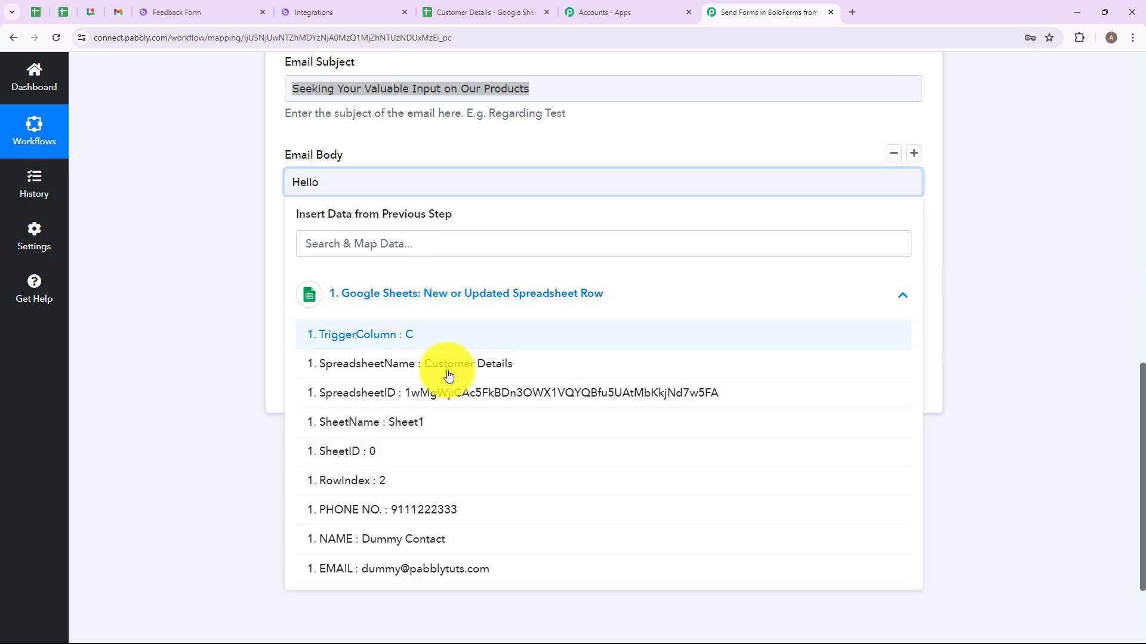
left_click(459, 539)
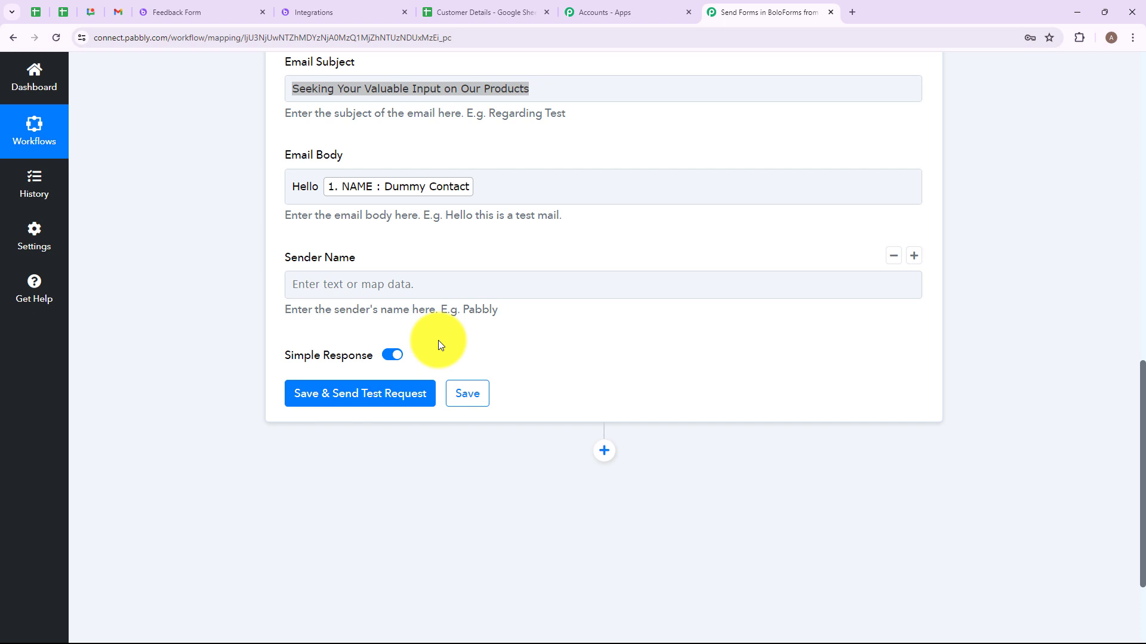
key("ctrl+v")
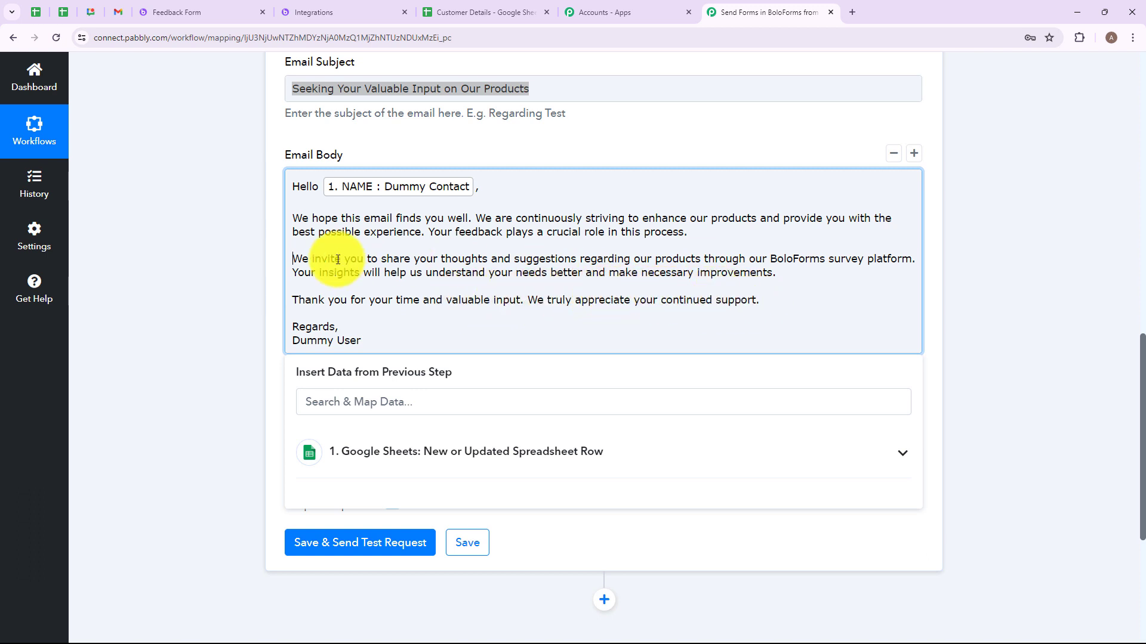
left_click(416, 305)
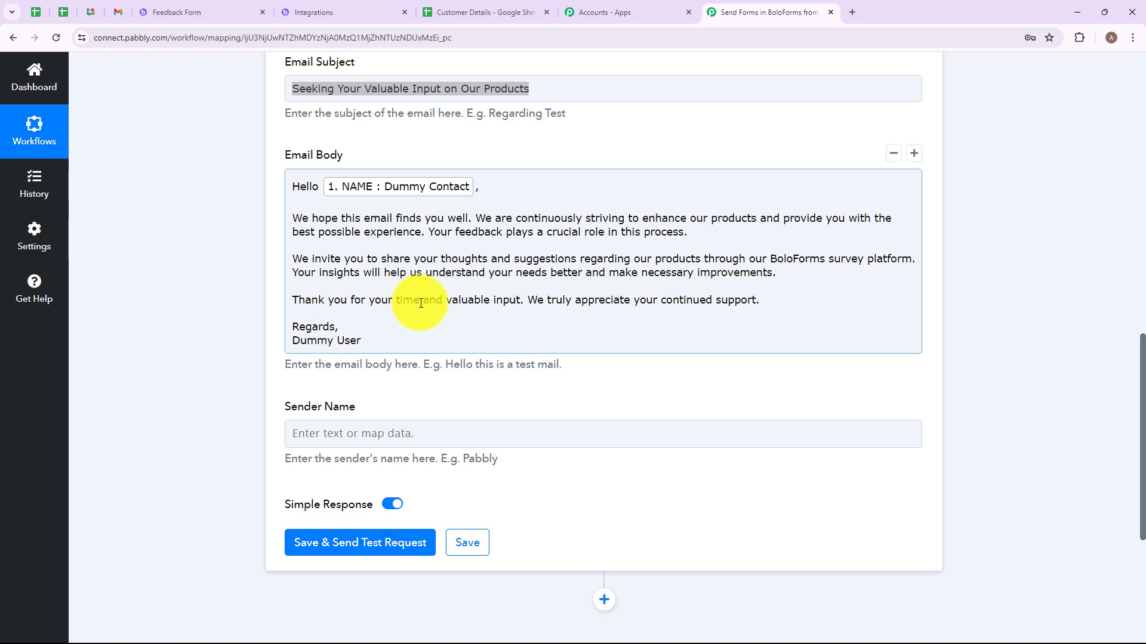
Fill in the sender name with the name from the email's sign-off, then save the action and send a test request
scroll(421, 303, "down", 2)
left_click(327, 315)
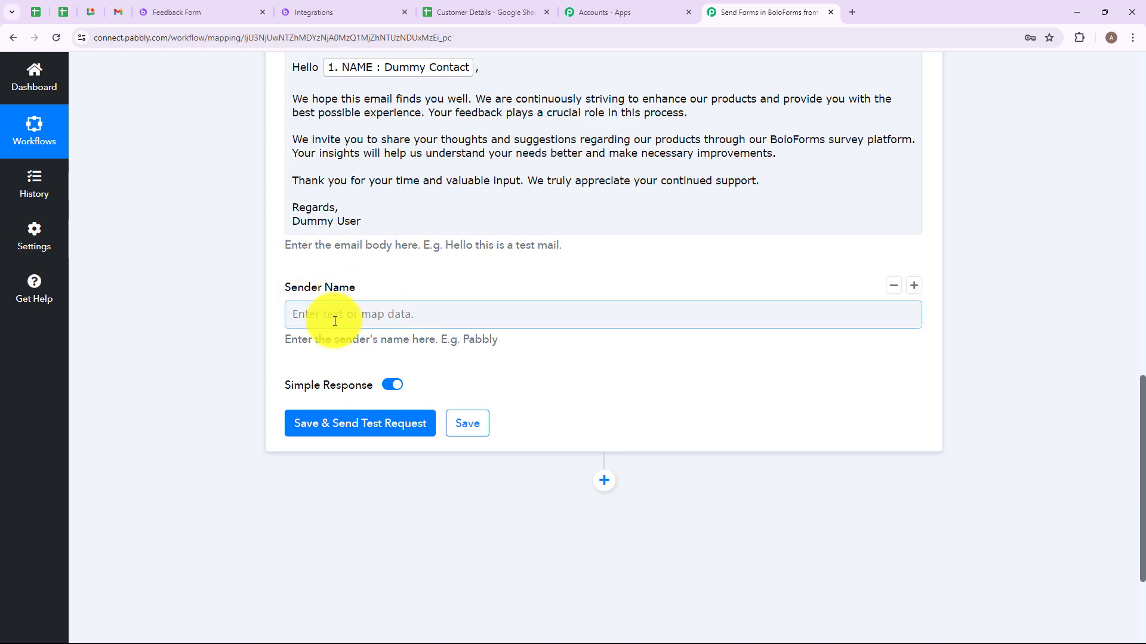
left_click(319, 310)
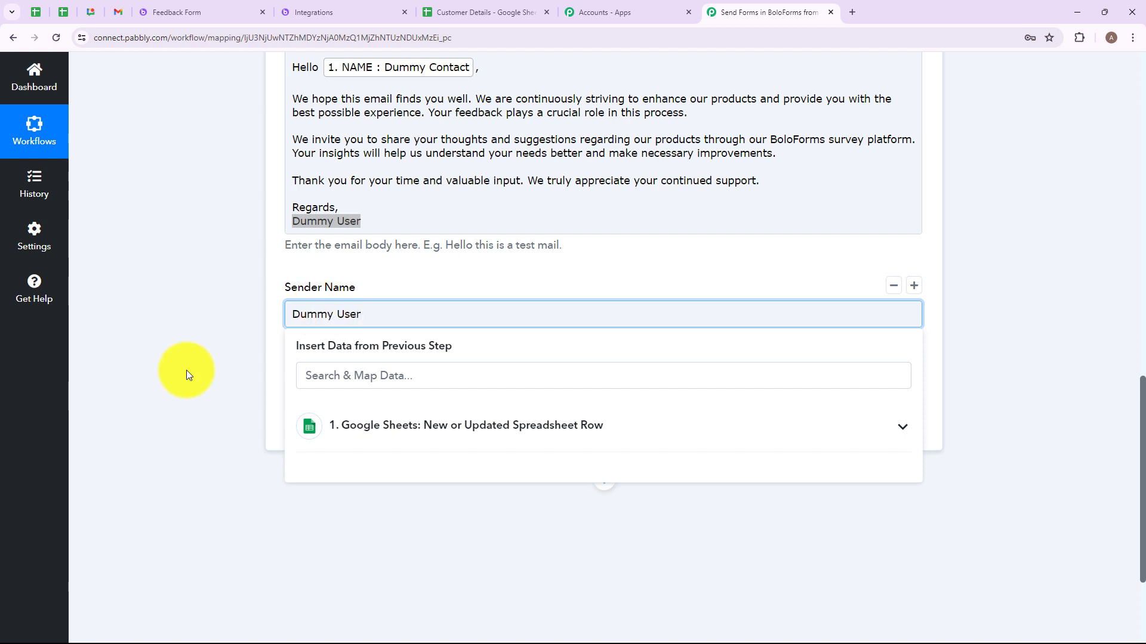
left_click(185, 375)
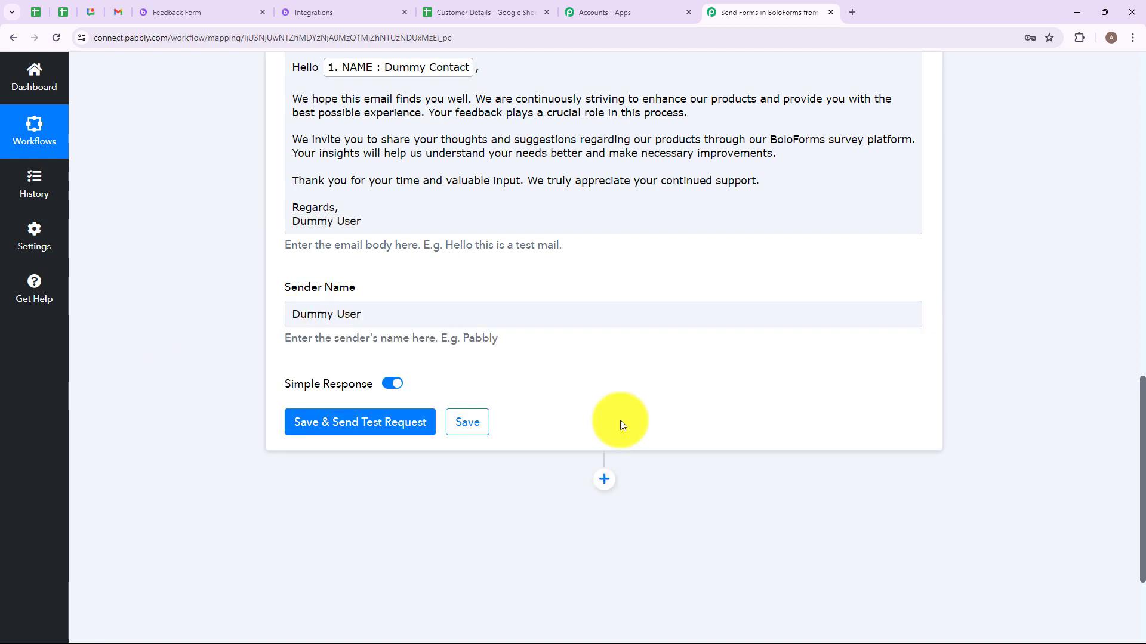
left_click(382, 424)
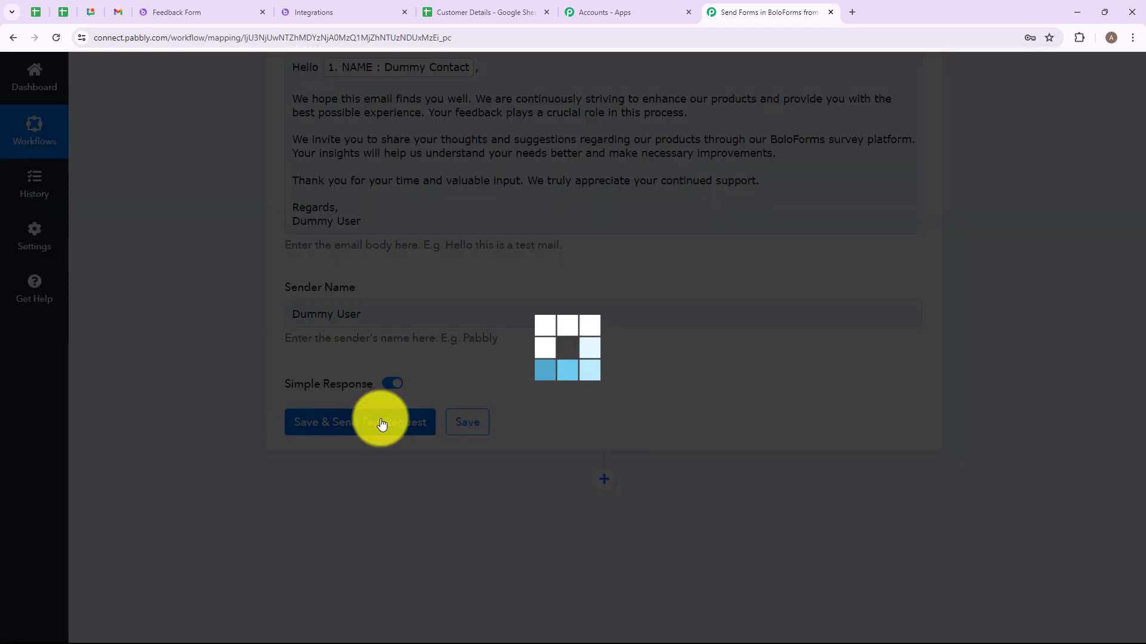
scroll(520, 375, "down", 2)
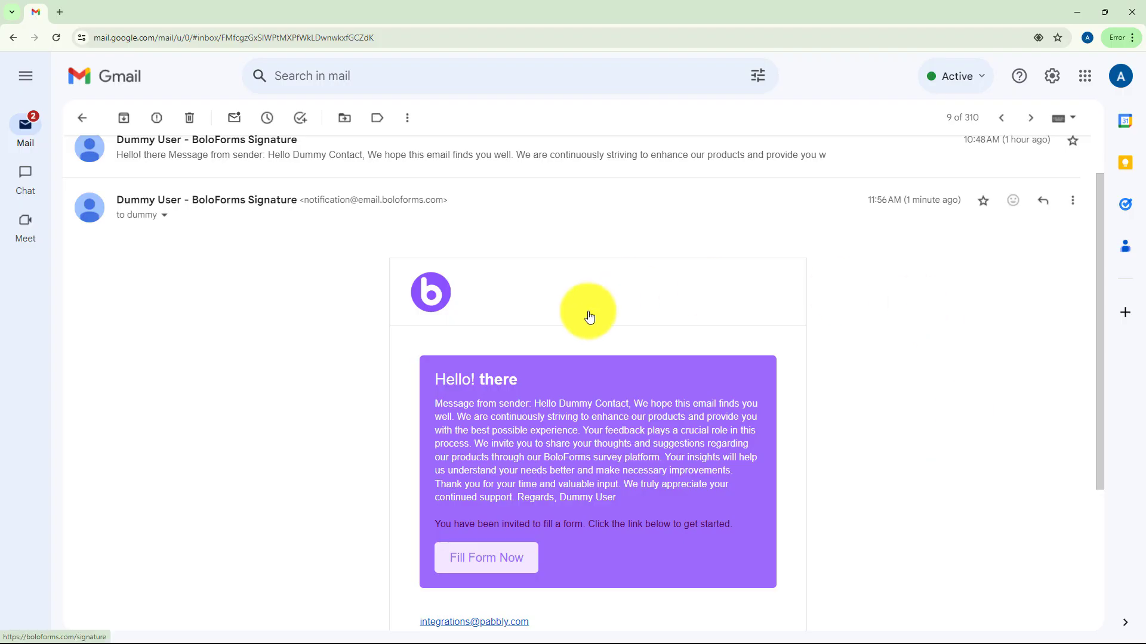
In the recipient's Gmail, check the message text of the received BoloForms email and open its form link
left_click_drag(435, 403, 673, 496)
left_click(673, 496)
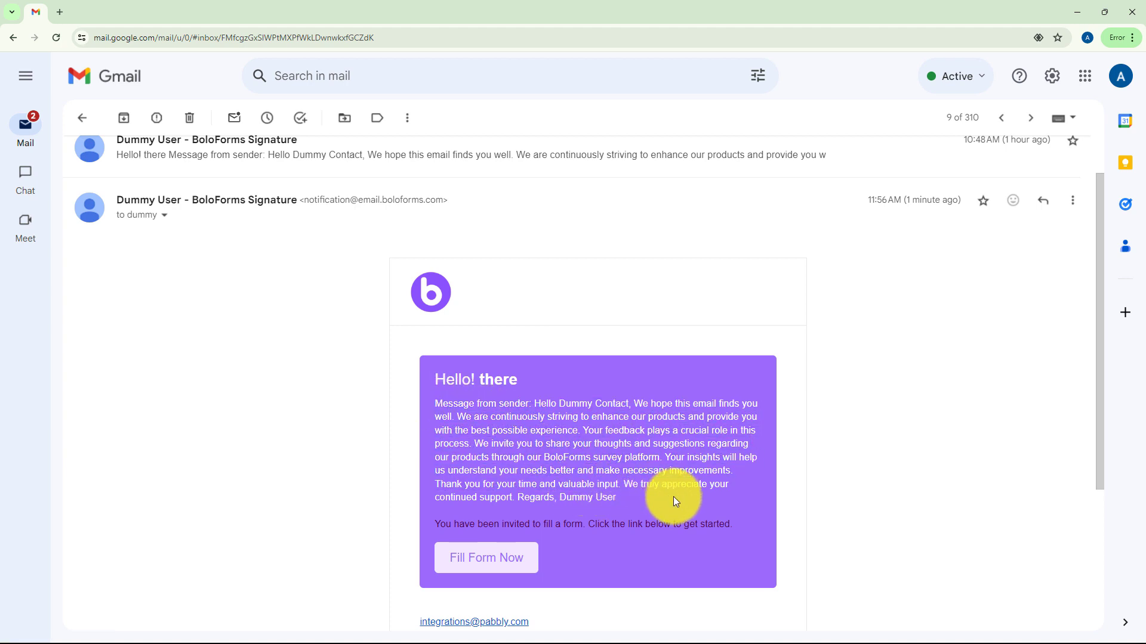
left_click(484, 573)
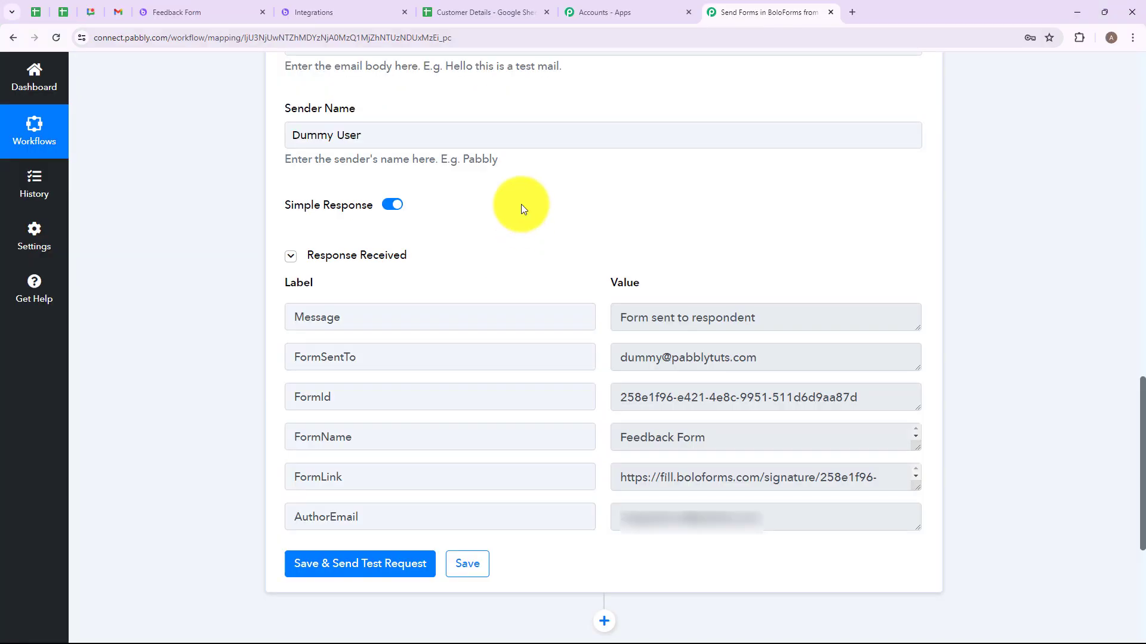
Switch to the Customer Details Google Sheet and review the data-sending options of the Pabbly Connect Webhooks extension
left_click(477, 12)
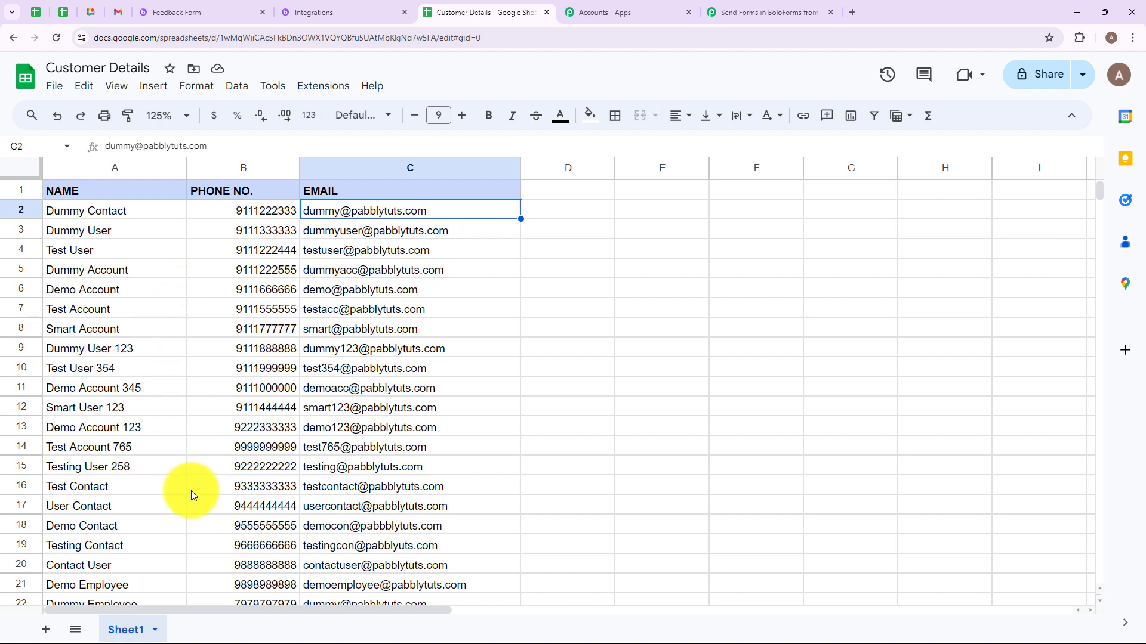
left_click(321, 95)
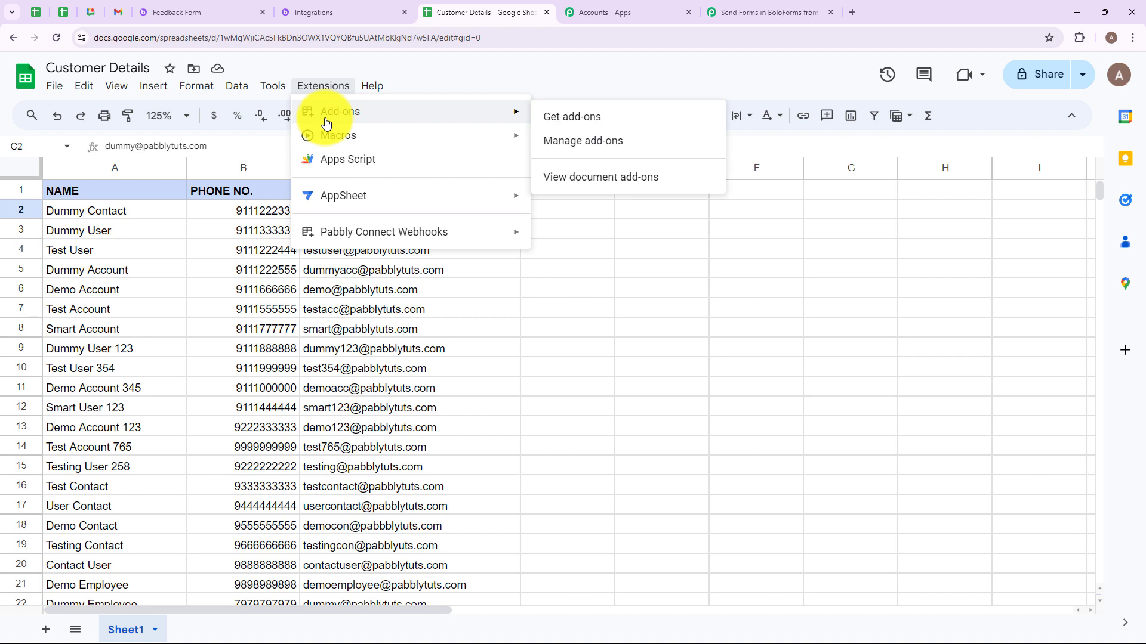
mouse_move(346, 233)
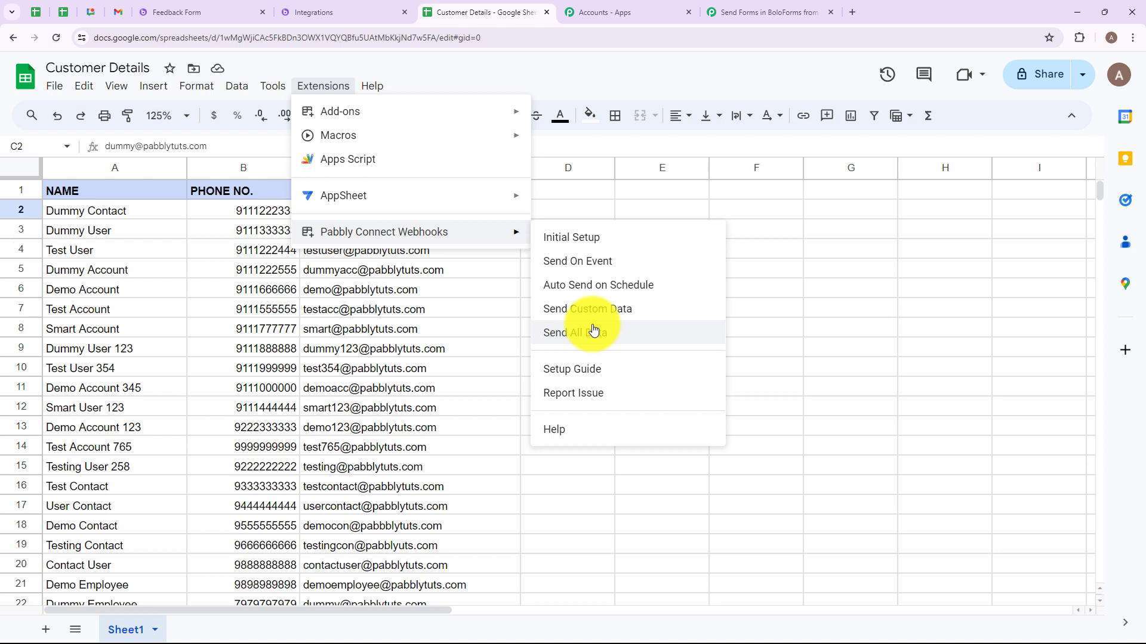
left_click(800, 295)
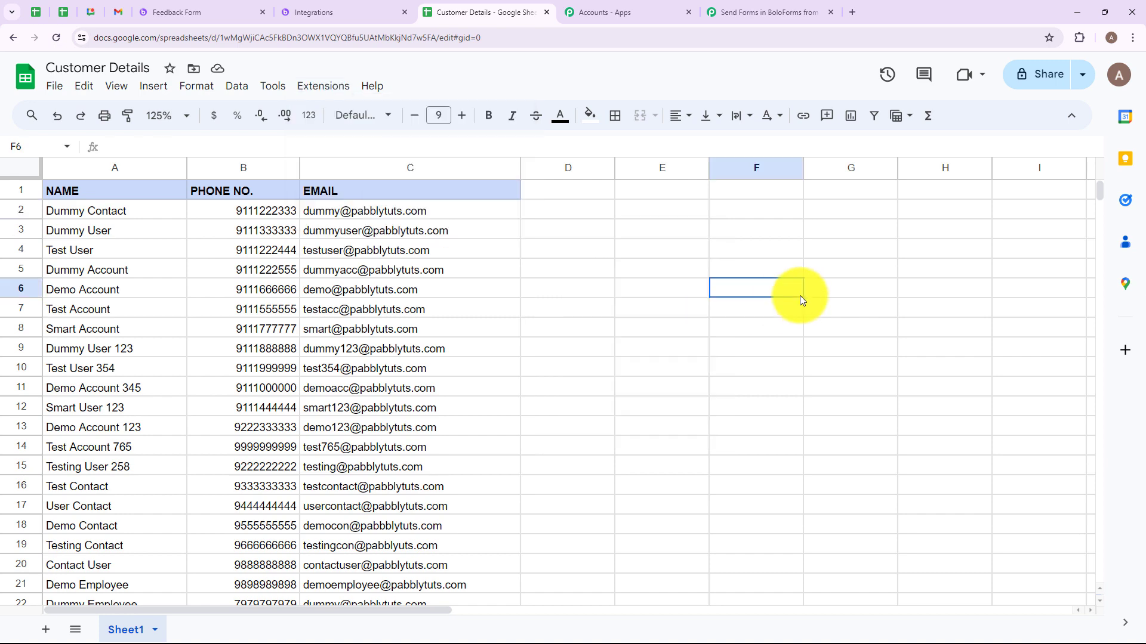
Back in the Pabbly Connect workflow, collapse the BoloForms Send Form action
left_click(750, 13)
scroll(661, 185, "up", 10)
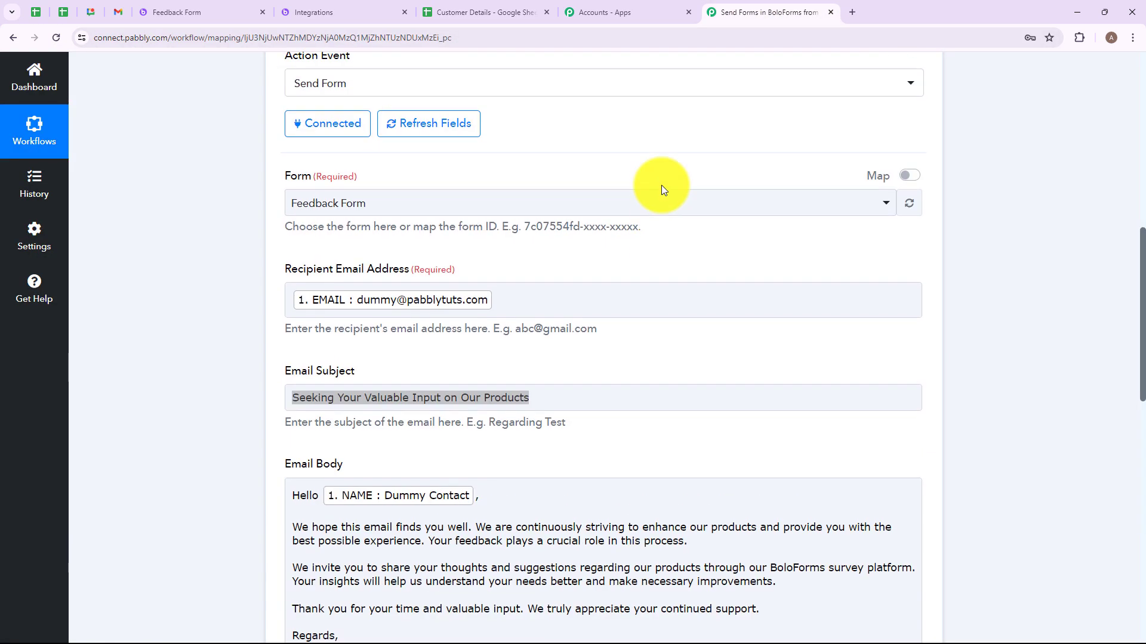
scroll(661, 190, "up", 5)
left_click(622, 399)
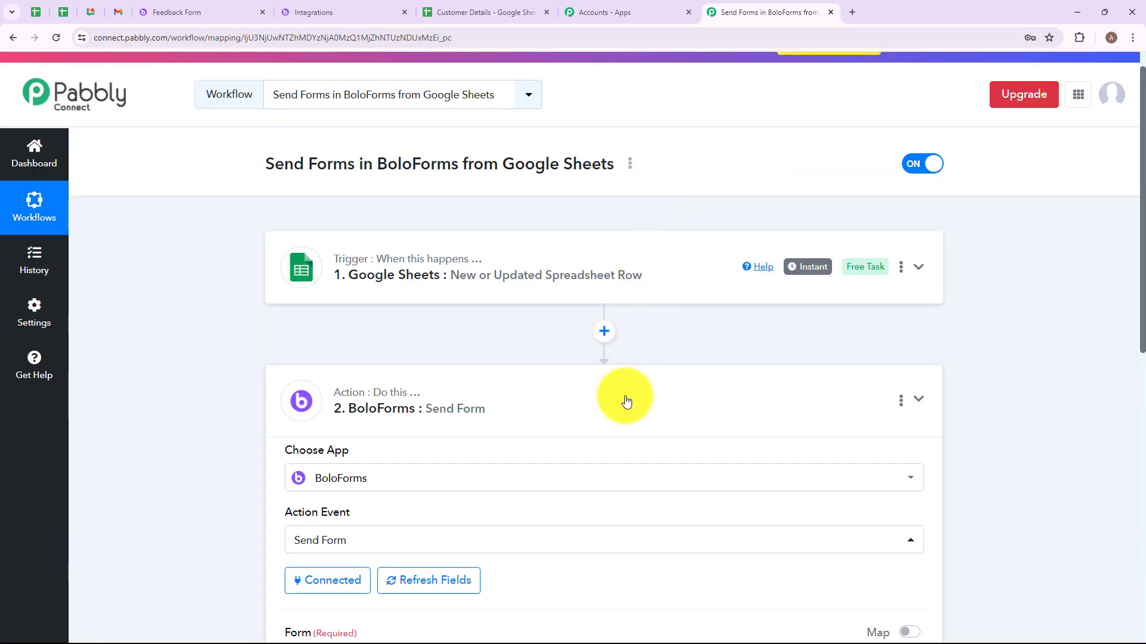
scroll(660, 382, "up", 1)
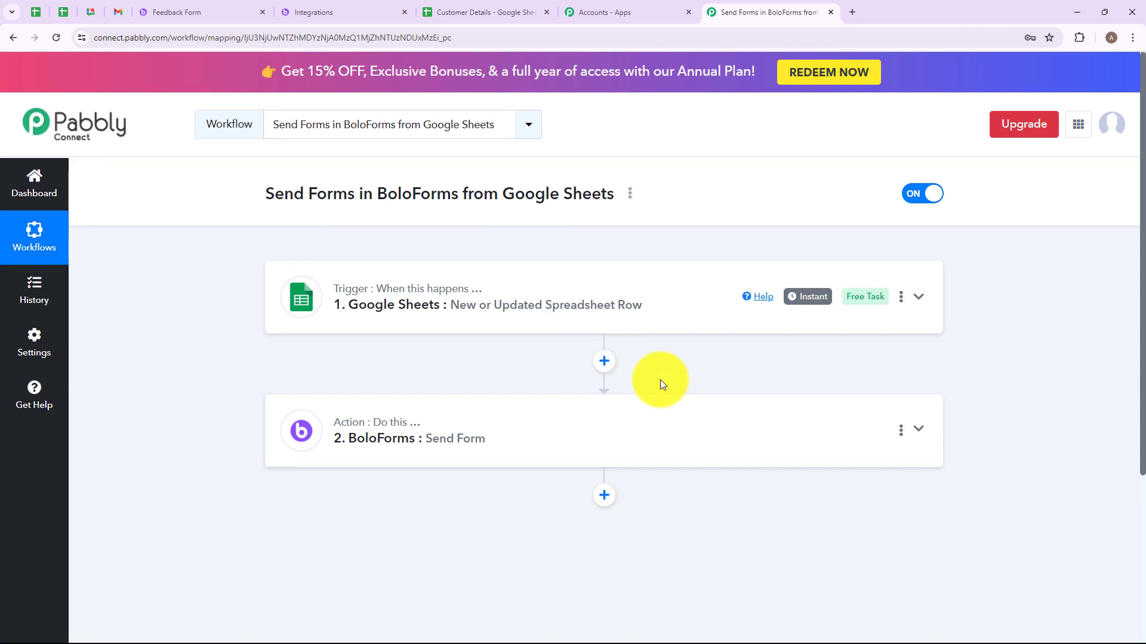